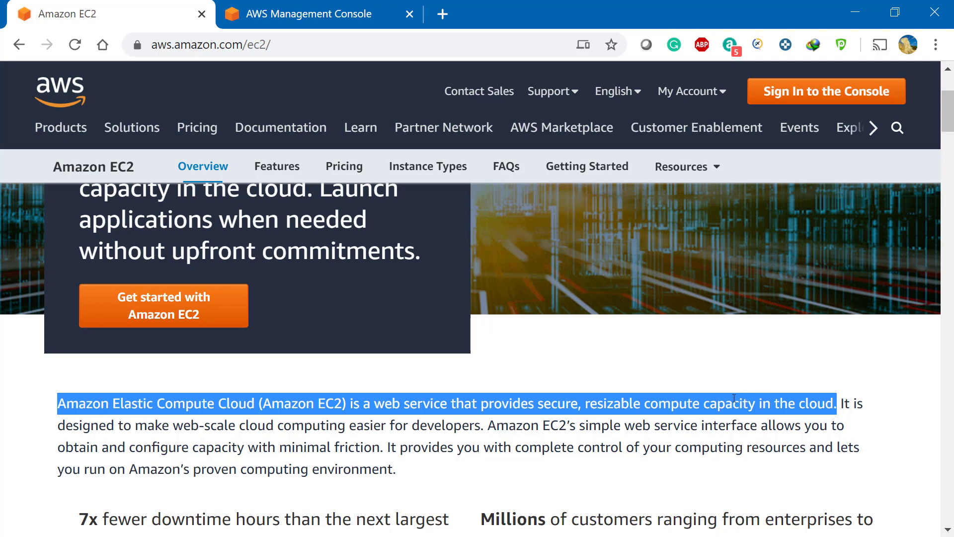
Switch to the AWS Management Console and open the EC2 service by searching for "EC2"
left_click(307, 5)
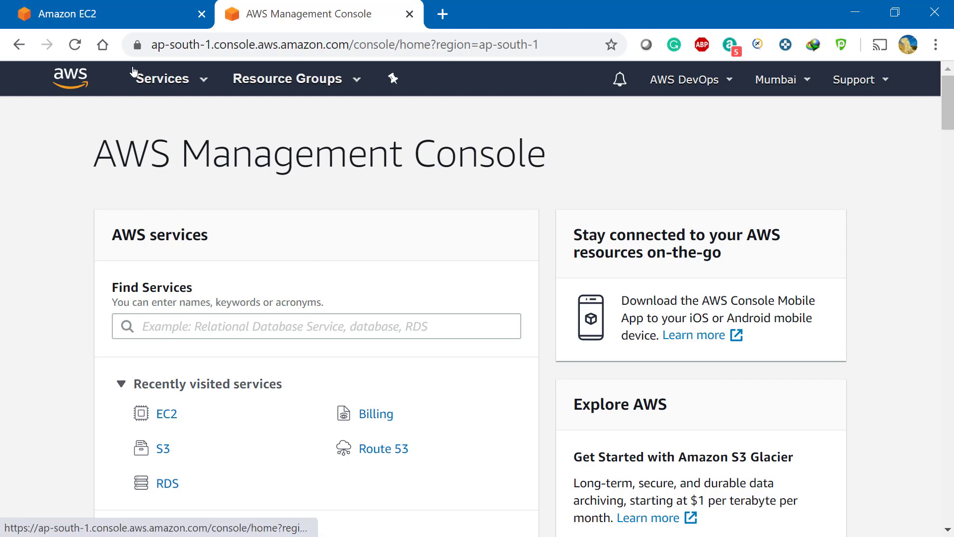
left_click(168, 327)
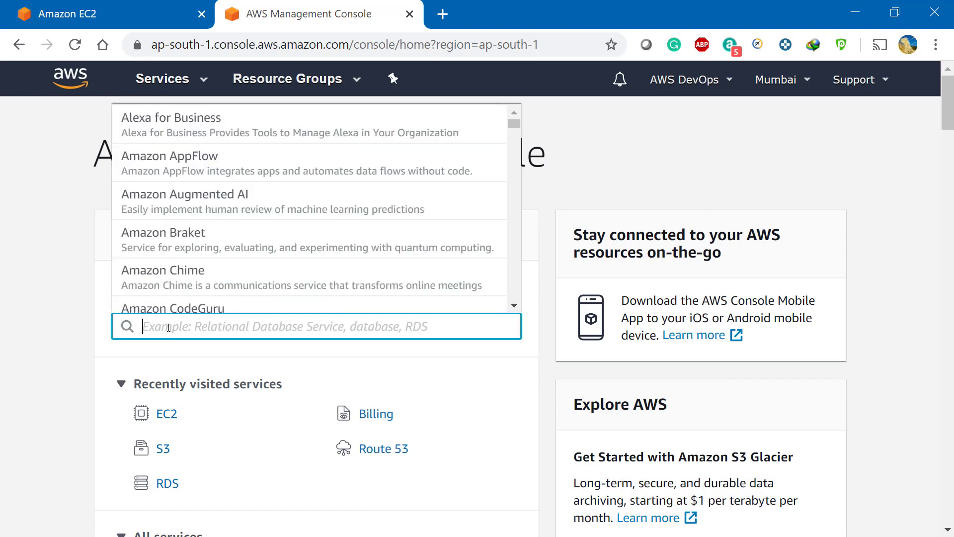
type("EC2")
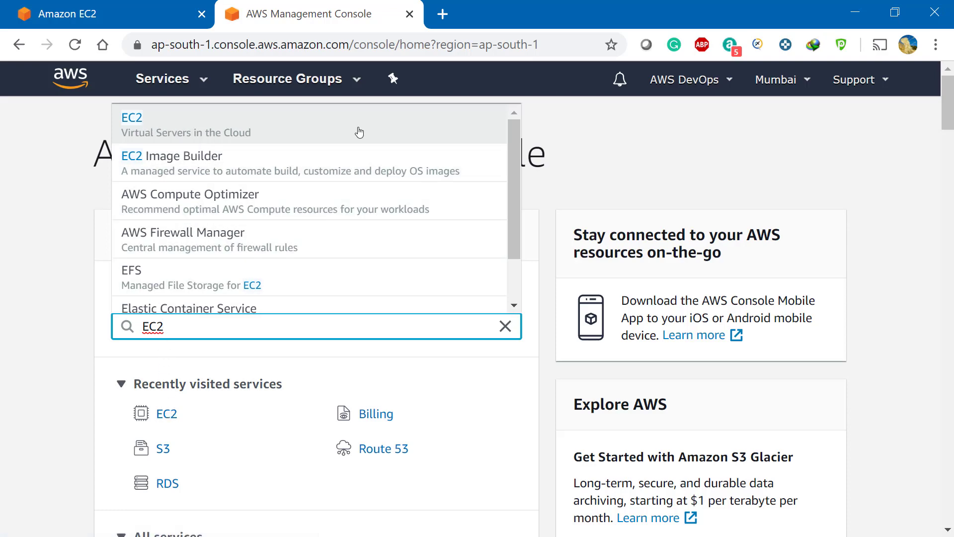
left_click(326, 130)
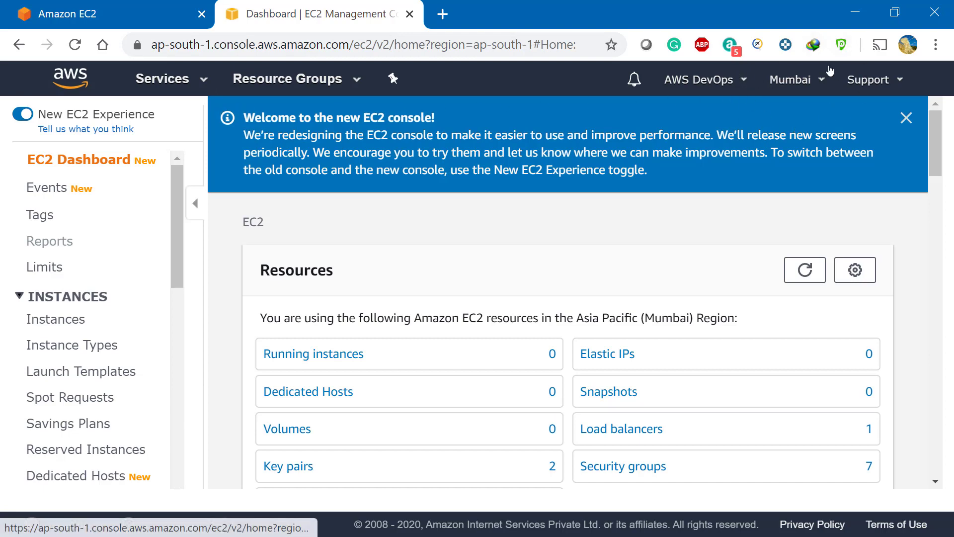
Check the list of available AWS regions without switching away from Mumbai
left_click(812, 81)
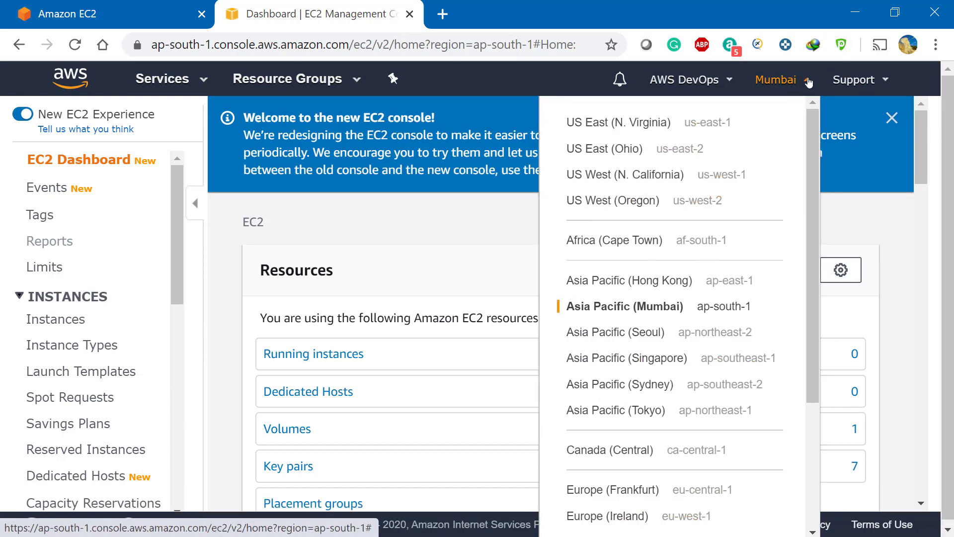
left_click(787, 81)
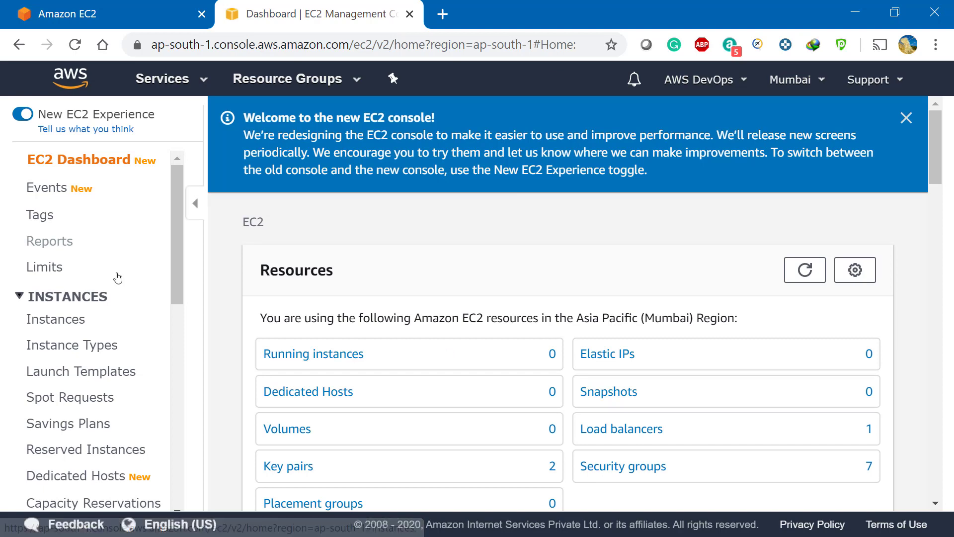
left_click(110, 326)
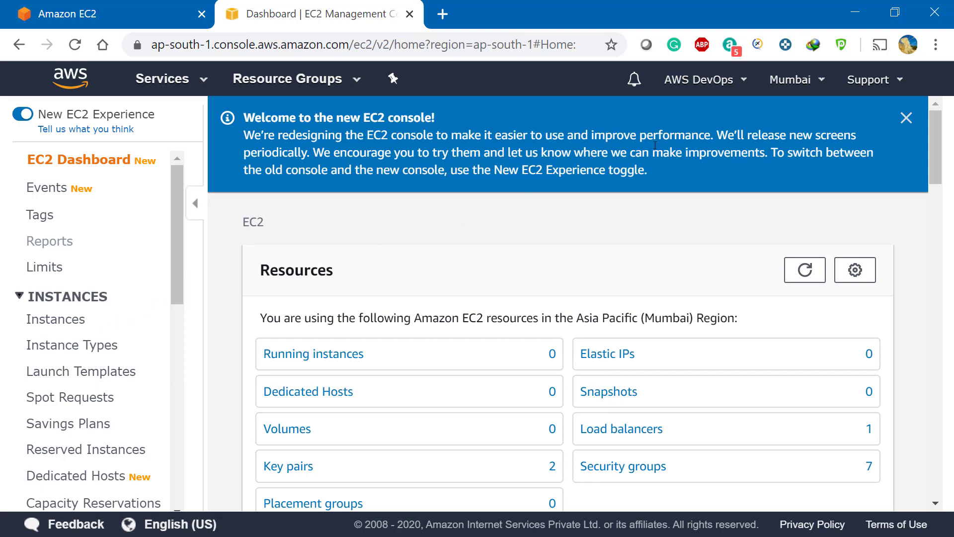
left_click(820, 82)
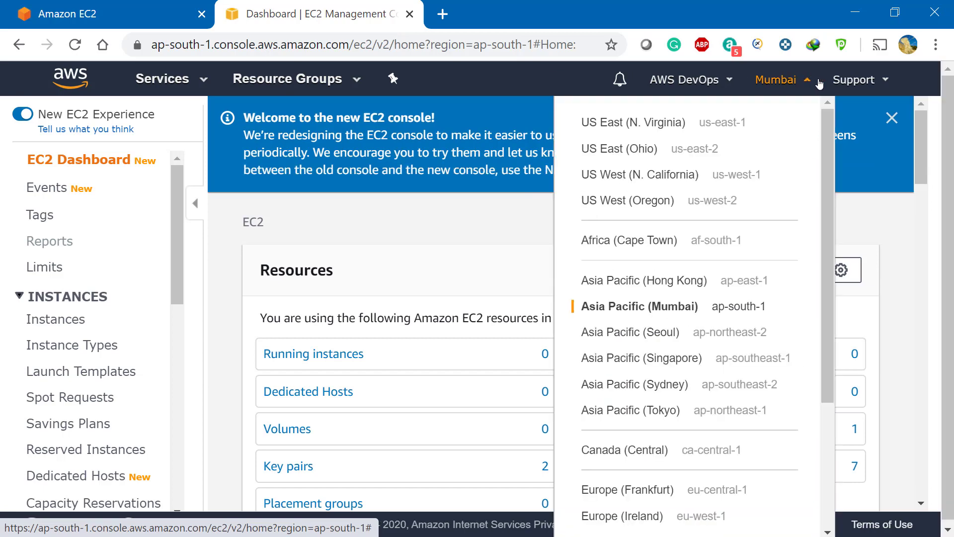
left_click(819, 84)
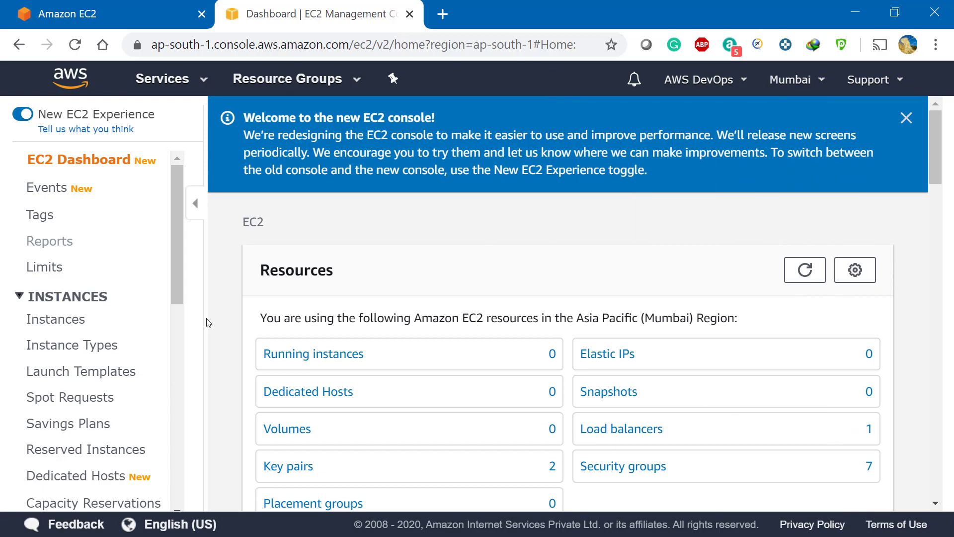
Start launching a new instance from the Instances page and restrict the AMI list to free tier only
left_click(62, 329)
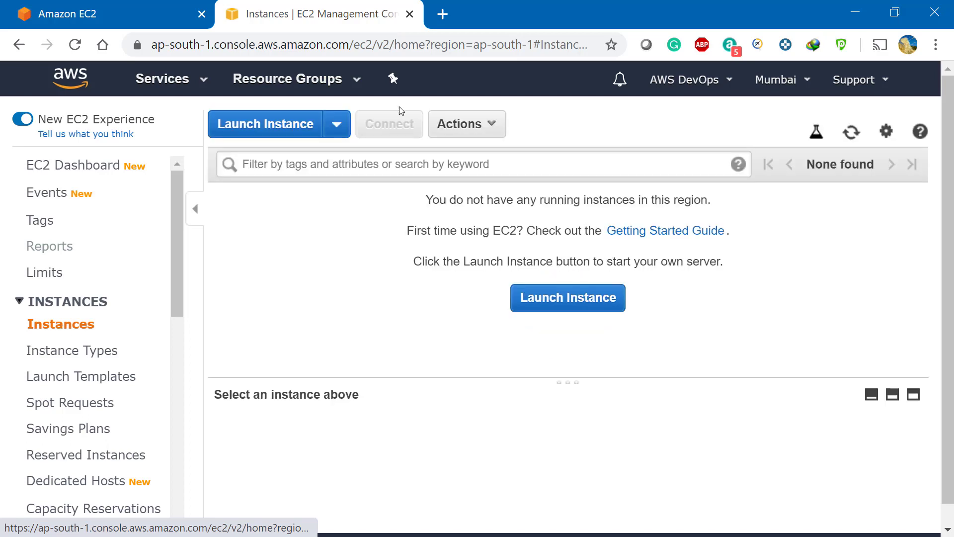
left_click(254, 131)
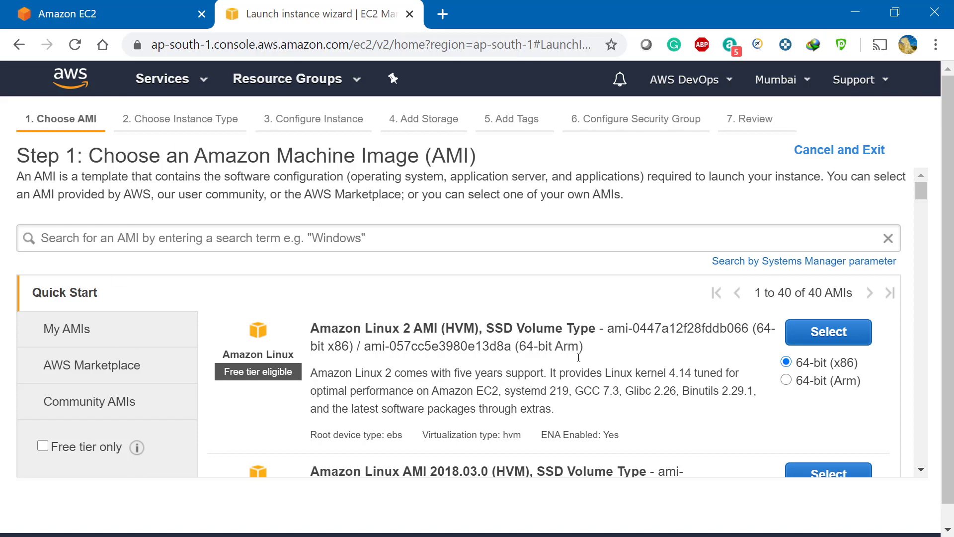
scroll(676, 288, "down", 10)
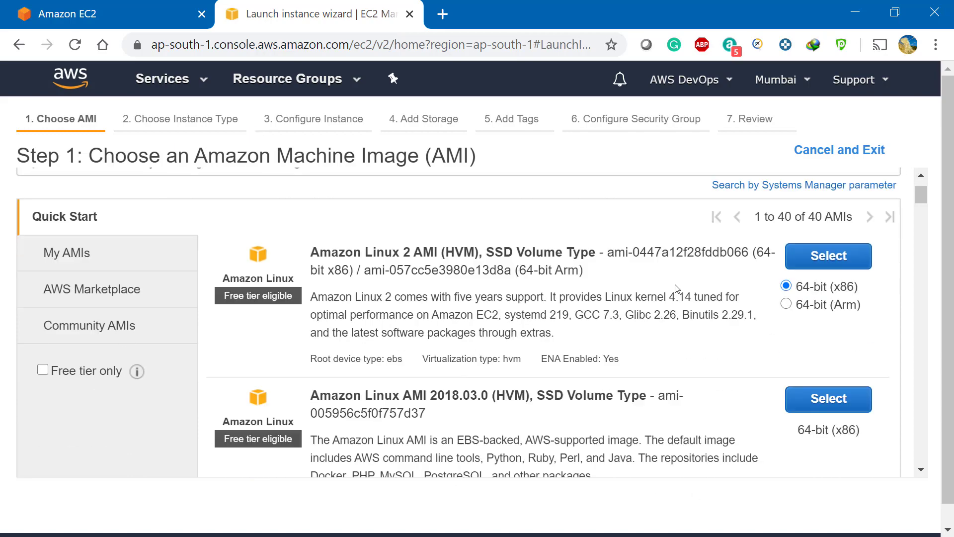
scroll(677, 289, "down", 3)
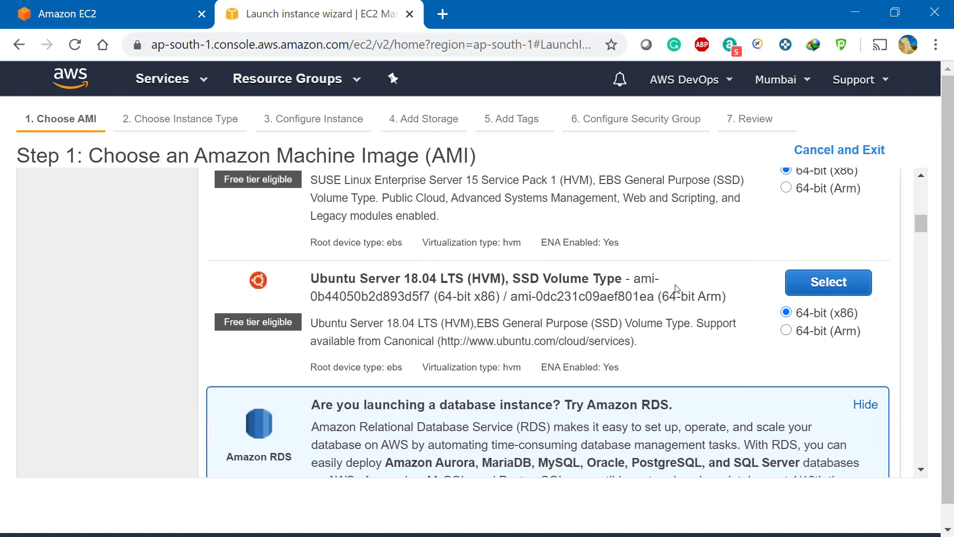
scroll(676, 289, "up", 5)
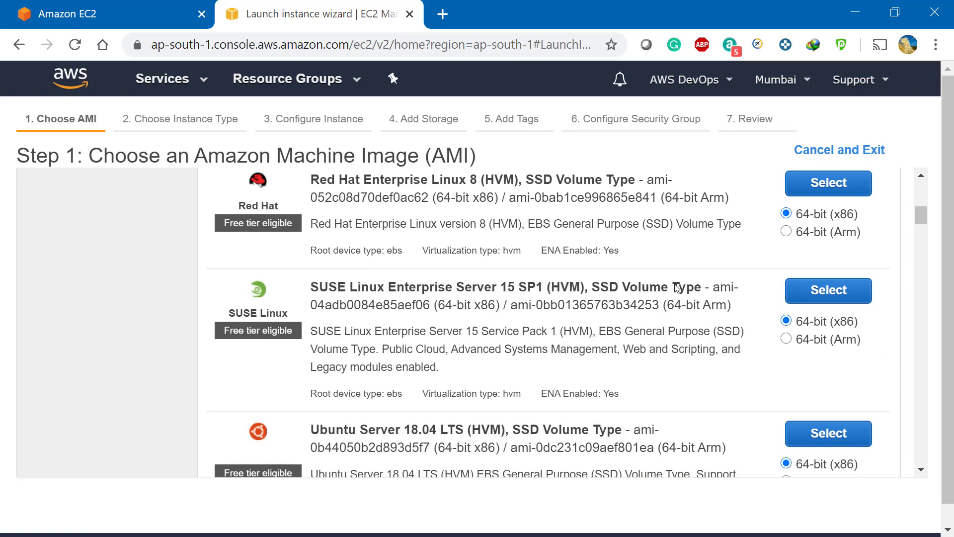
scroll(676, 289, "up", 8)
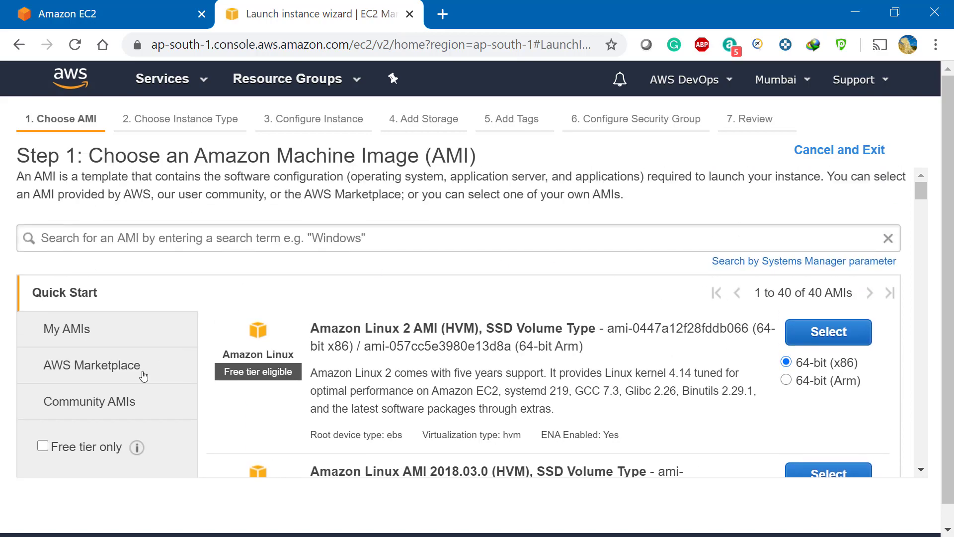
left_click(43, 447)
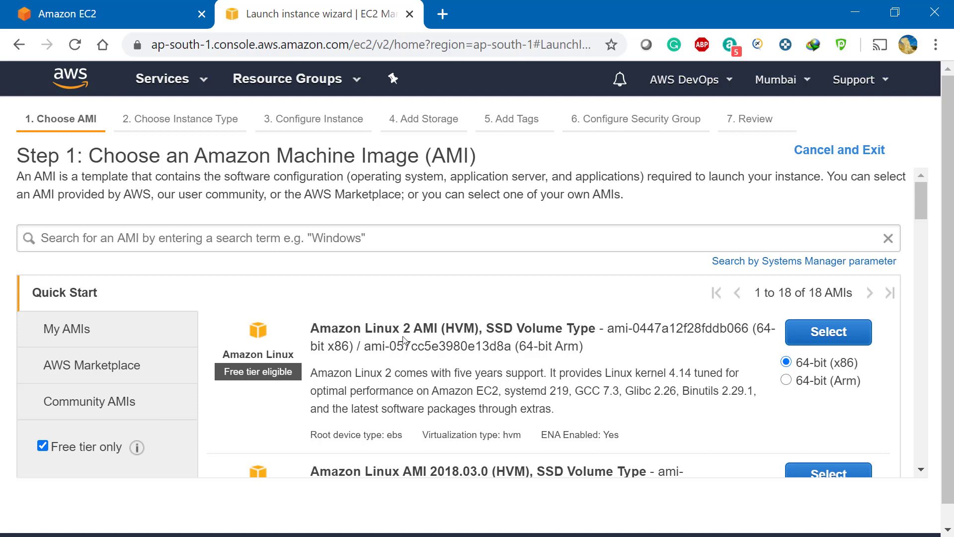
Select the free-tier Microsoft Windows Server 2019 Base image as the AMI for the instance
scroll(412, 393, "down", 3)
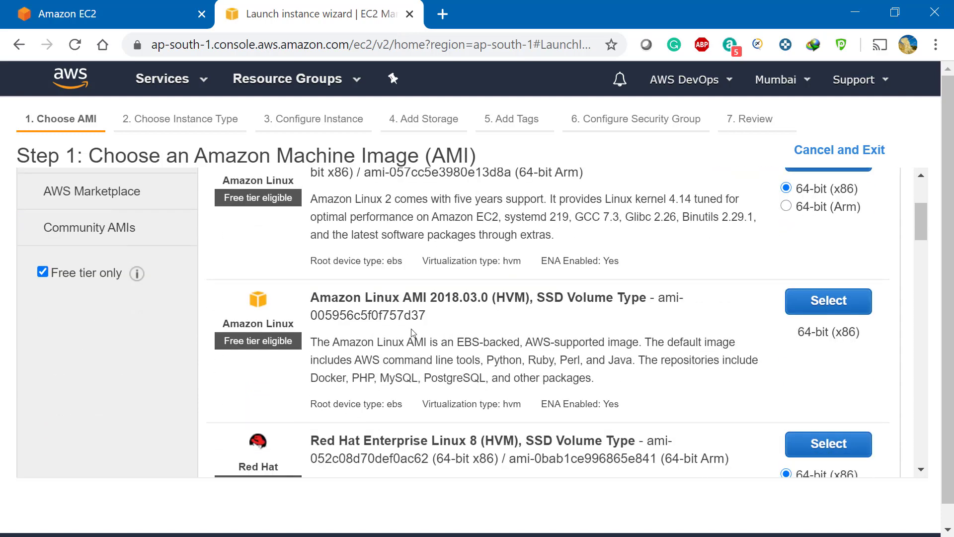
scroll(413, 332, "up", 2)
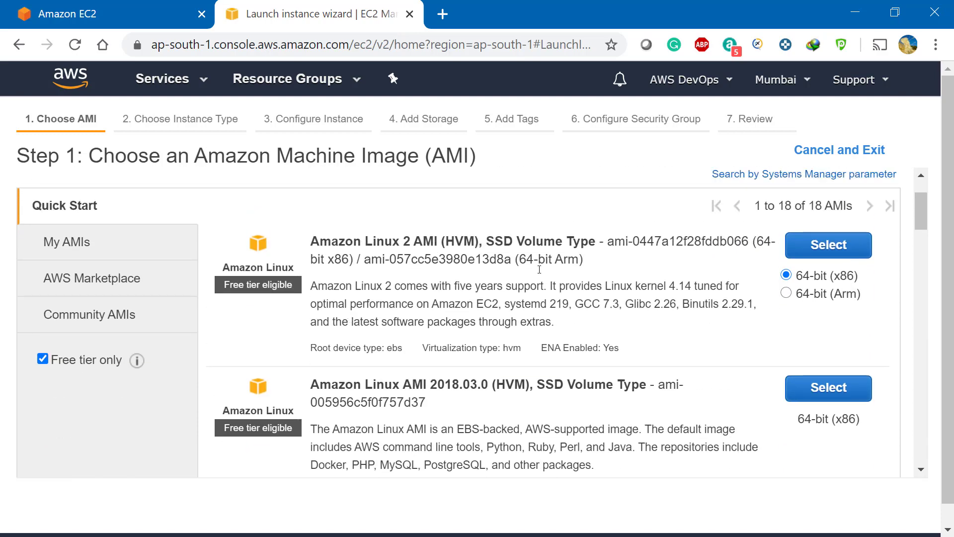
scroll(480, 385, "down", 5)
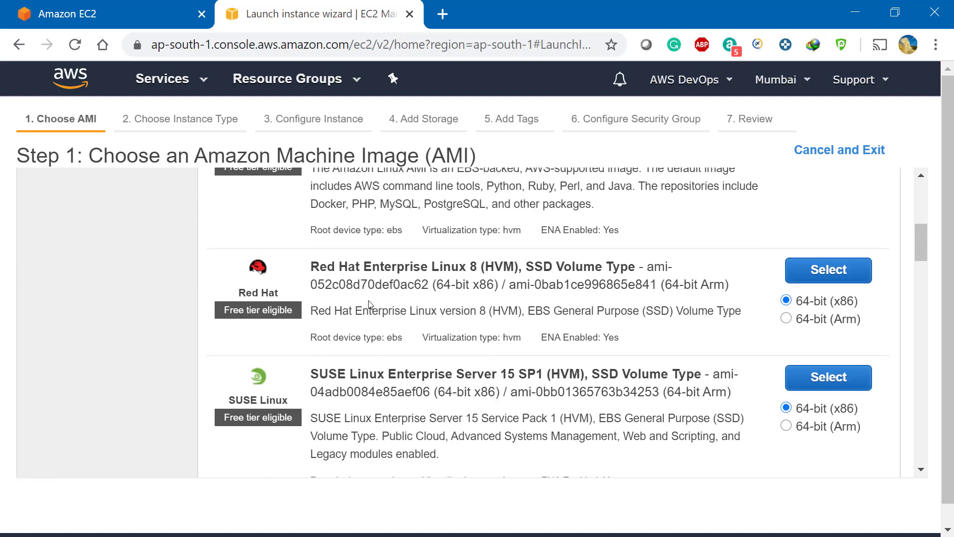
scroll(377, 287, "down", 5)
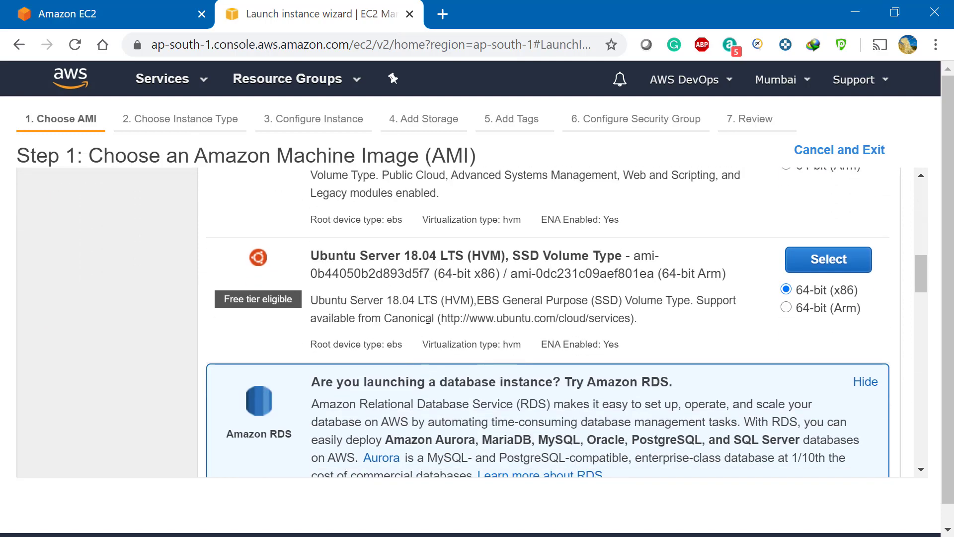
scroll(428, 319, "down", 5)
scroll(428, 324, "down", 10)
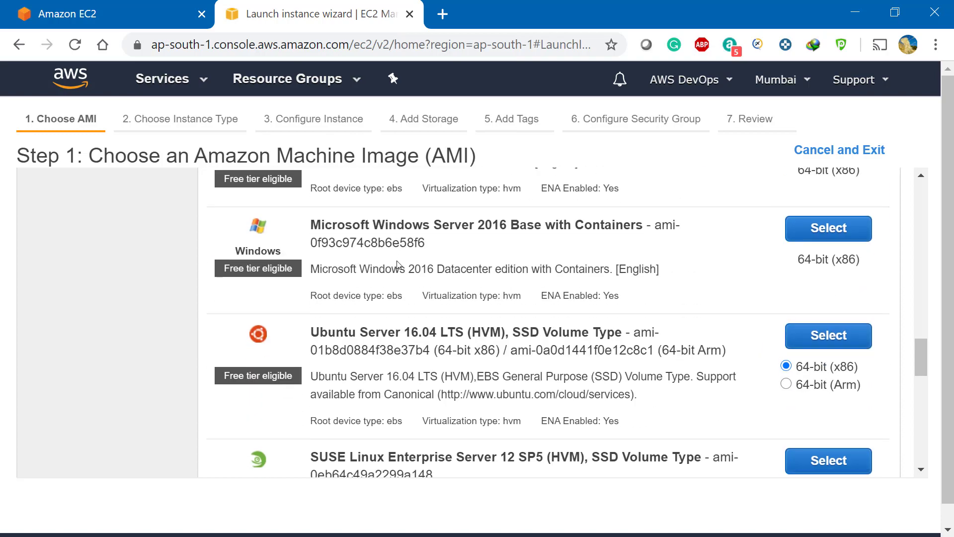
scroll(398, 265, "up", 9)
scroll(398, 265, "down", 10)
scroll(336, 335, "up", 12)
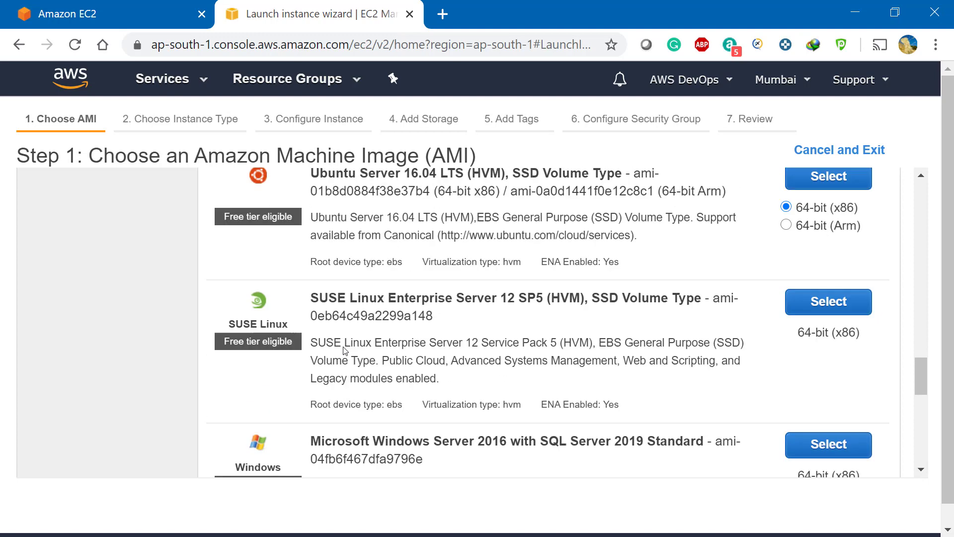
scroll(344, 350, "up", 3)
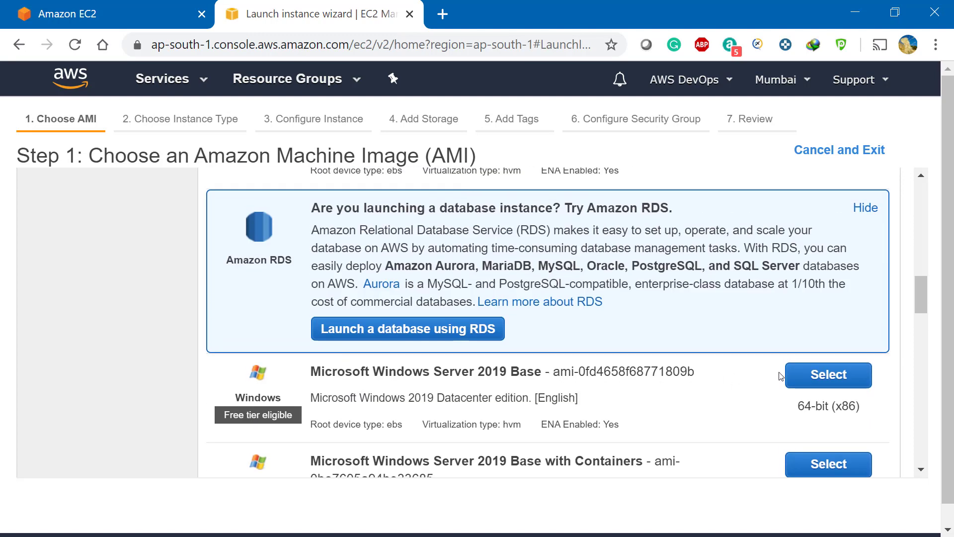
left_click(809, 376)
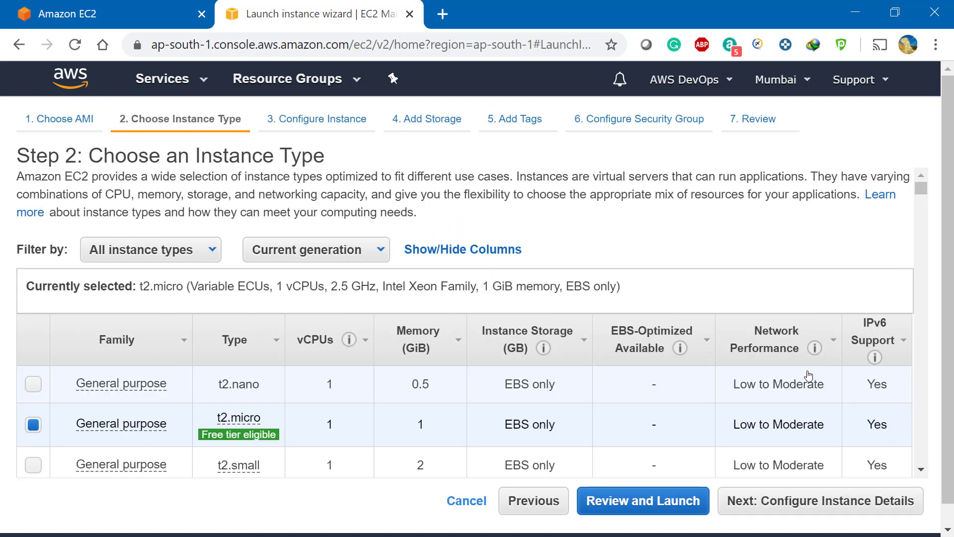
Examine the available instance types and the specifications of the free-tier t2.micro, including vCPUs, processor family and memory
scroll(238, 343, "down", 2)
scroll(239, 349, "down", 4)
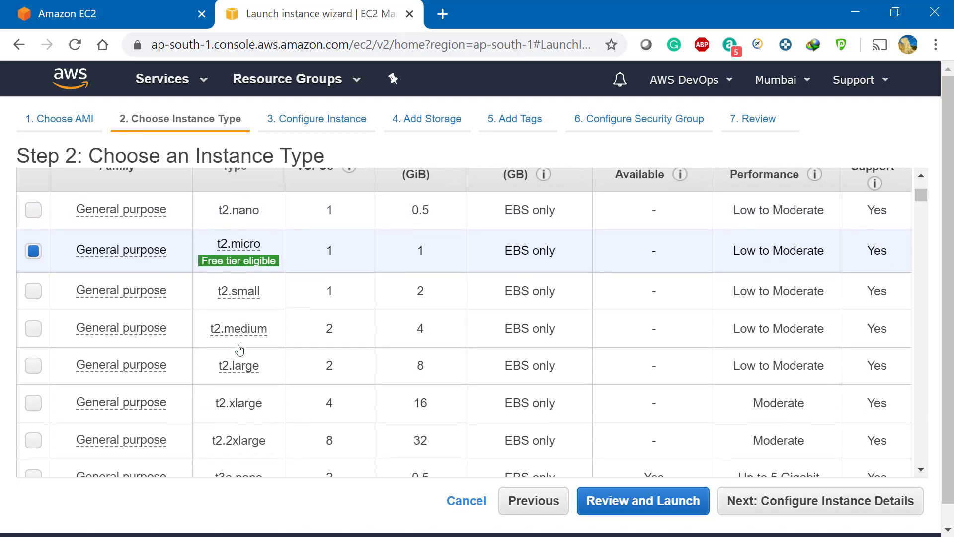
scroll(239, 348, "down", 20)
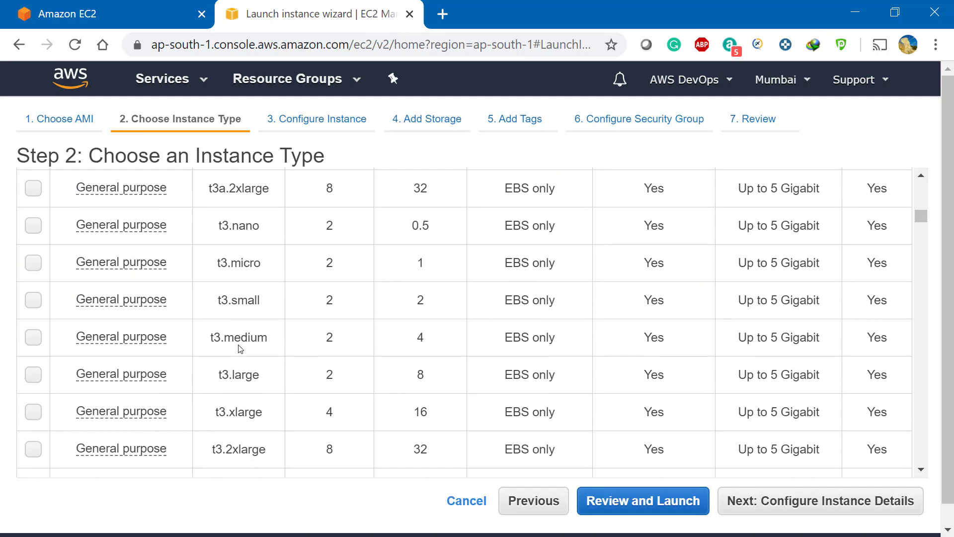
scroll(239, 348, "up", 20)
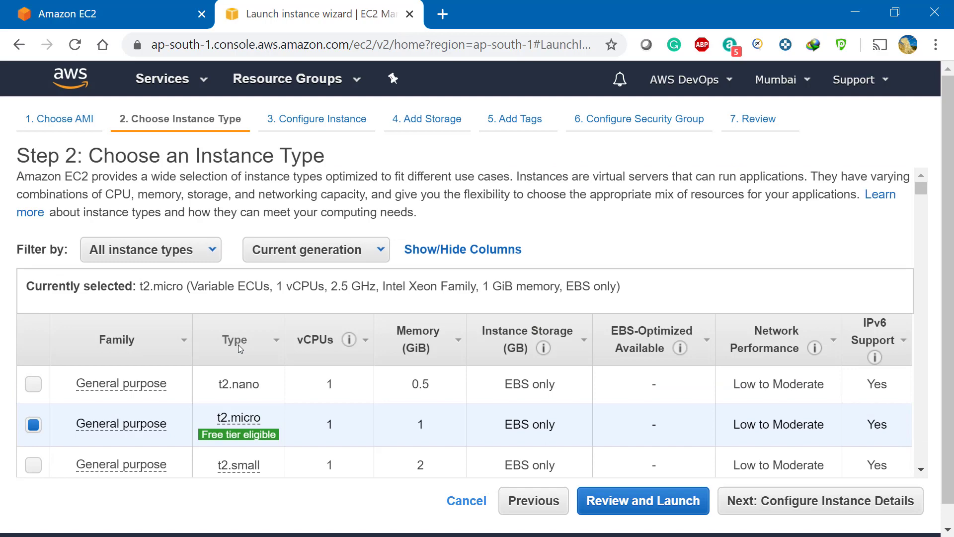
mouse_move(225, 435)
mouse_move(248, 423)
left_click_drag(332, 427, 327, 425)
left_click_drag(188, 283, 624, 276)
left_click(624, 276)
left_click_drag(465, 287, 382, 287)
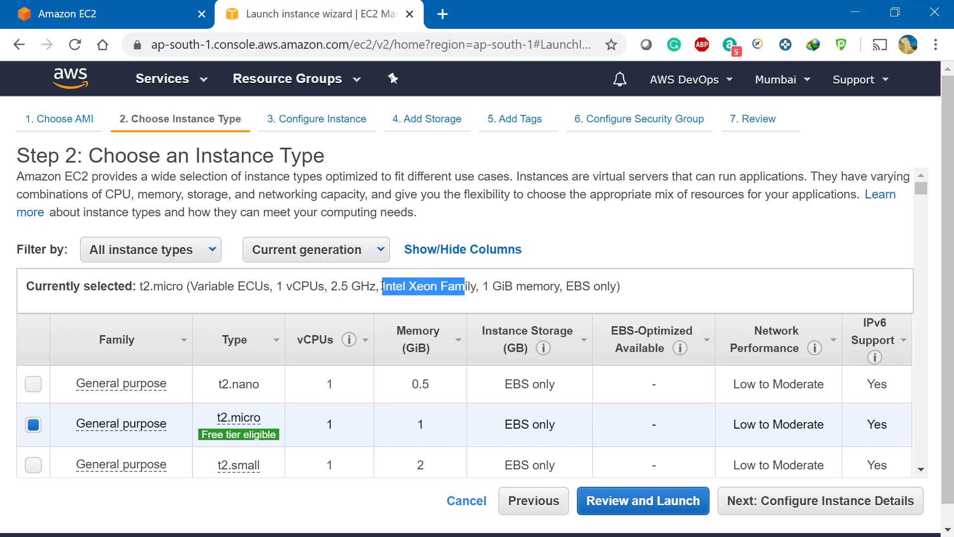
left_click(382, 287)
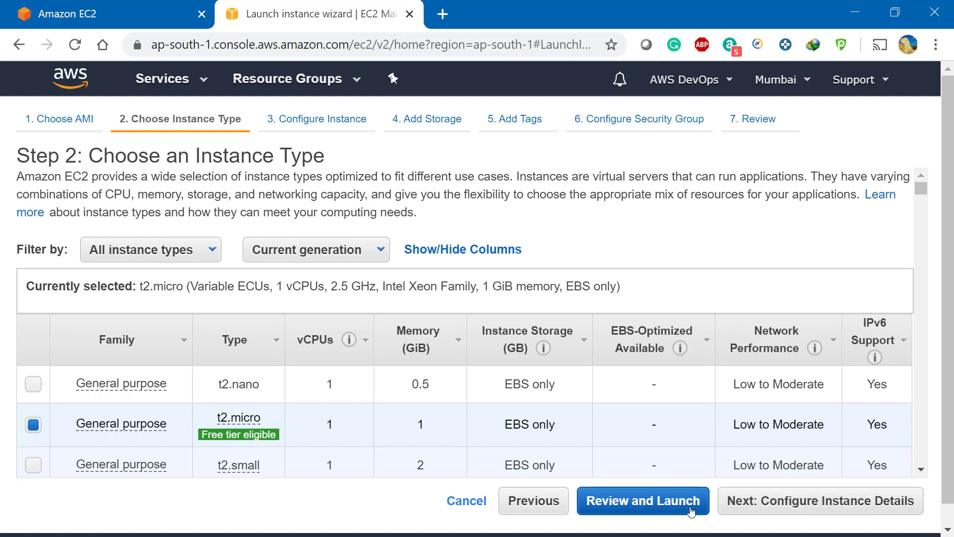
Continue with the t2.micro type to the instance details and keep the number of instances at 1
left_click(765, 508)
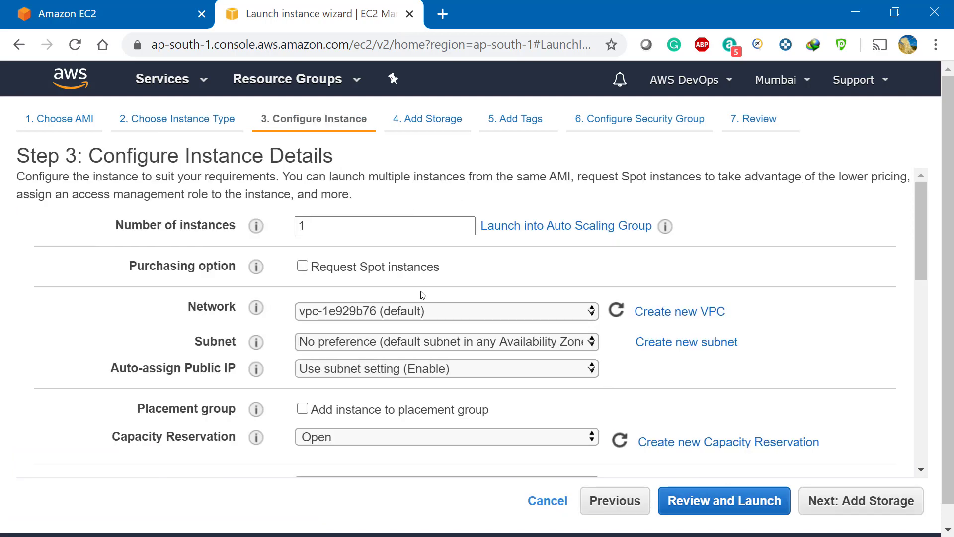
double_click(353, 226)
left_click(353, 226)
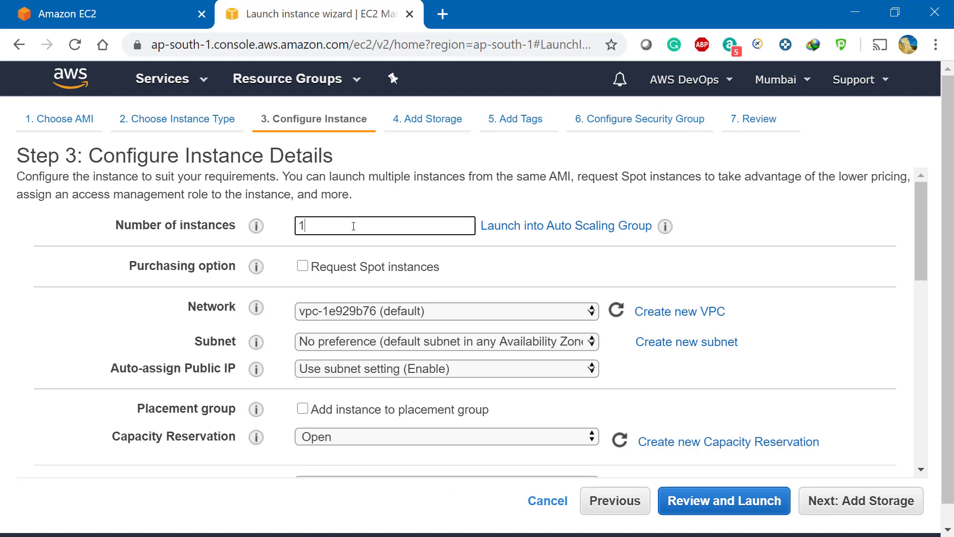
double_click(354, 226)
Look over the instance detail settings and check which VPC networks are available for the instance
scroll(138, 361, "down", 3)
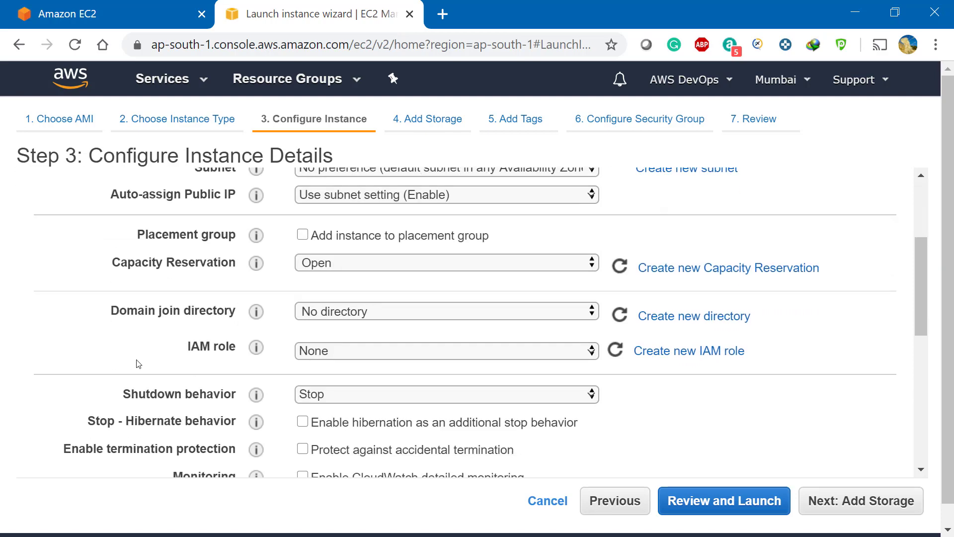
scroll(137, 360, "up", 2)
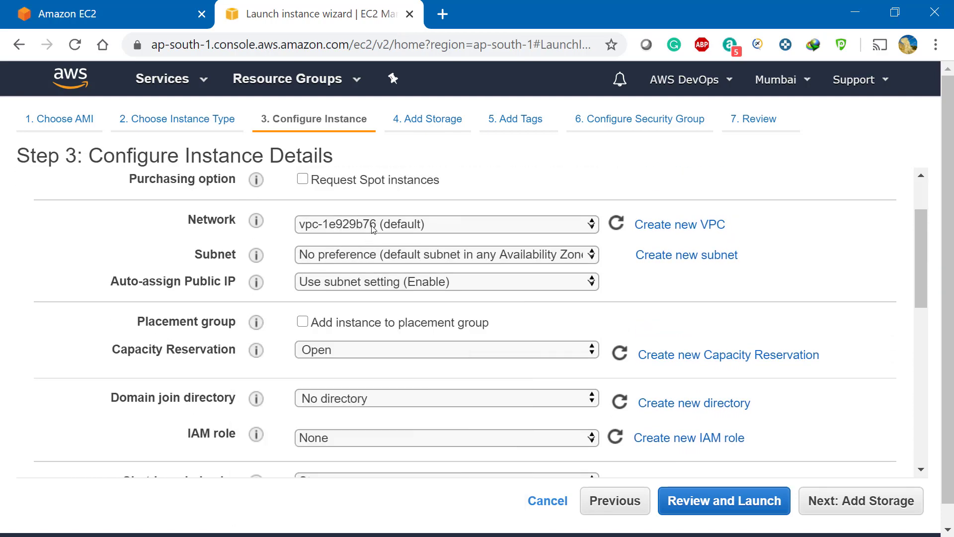
left_click(300, 227)
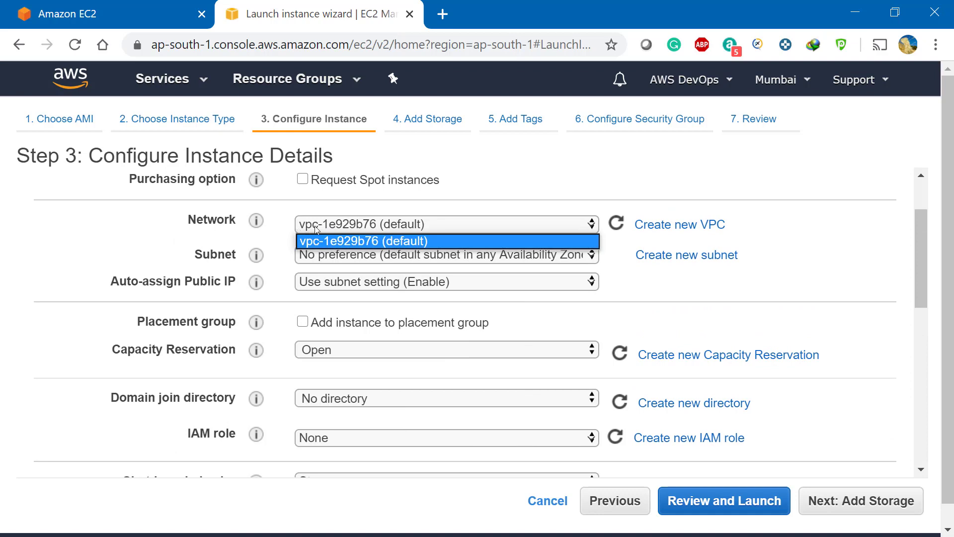
left_click(361, 224)
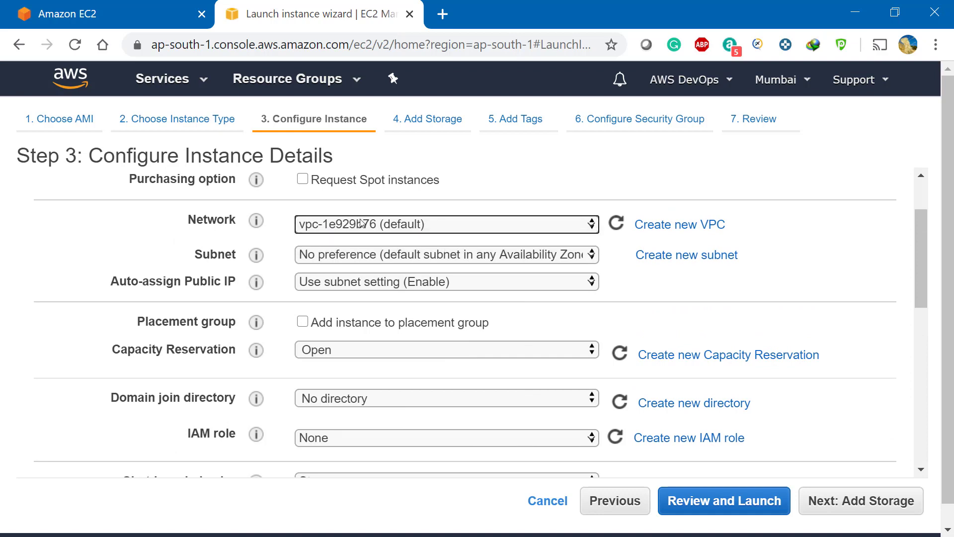
Check the available options for the instance's subnet, public IP auto-assignment and network, keeping the default selections
left_click(353, 261)
left_click(350, 270)
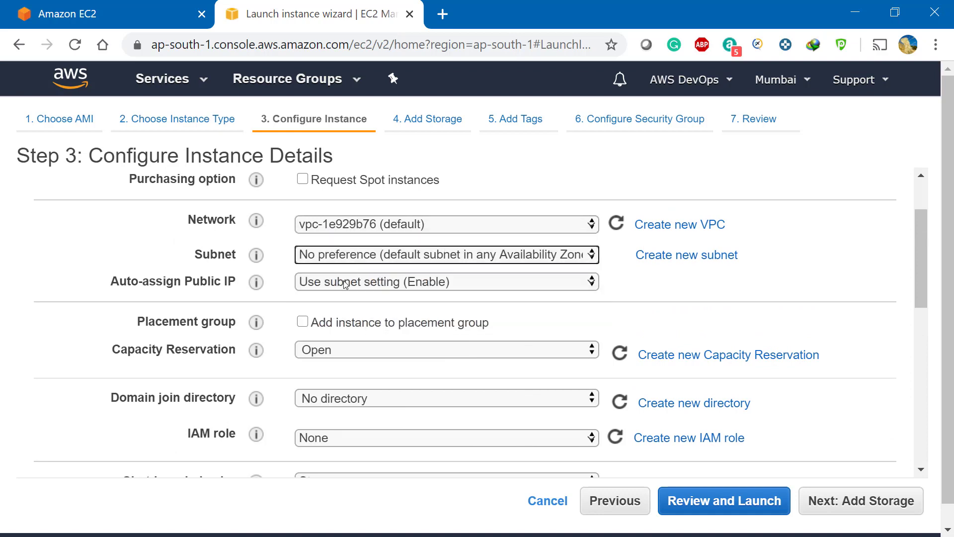
left_click(345, 284)
left_click(345, 282)
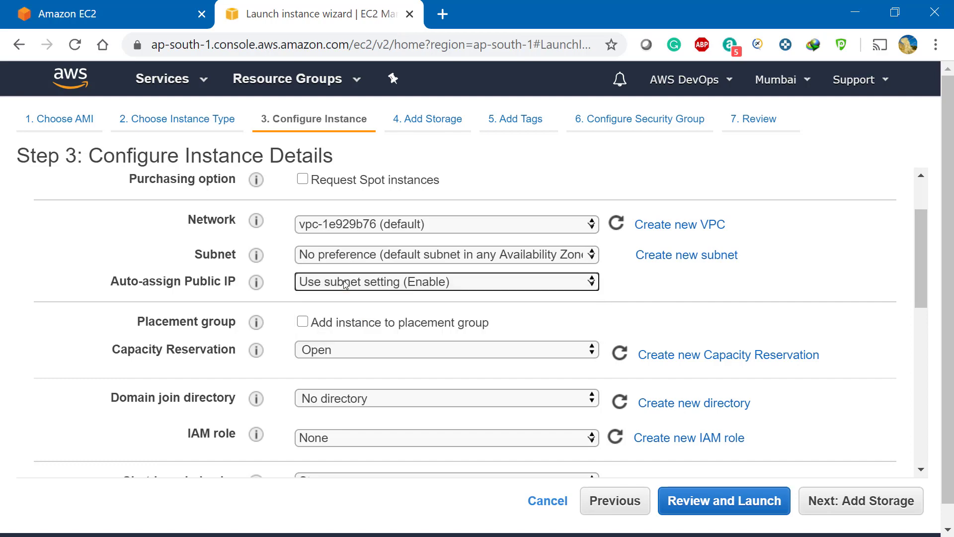
left_click(416, 228)
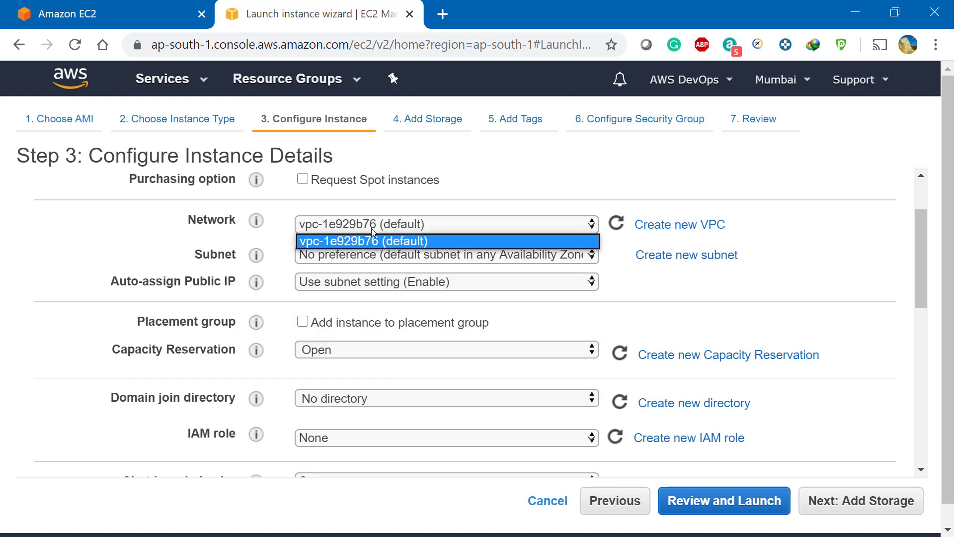
left_click(427, 224)
left_click(457, 261)
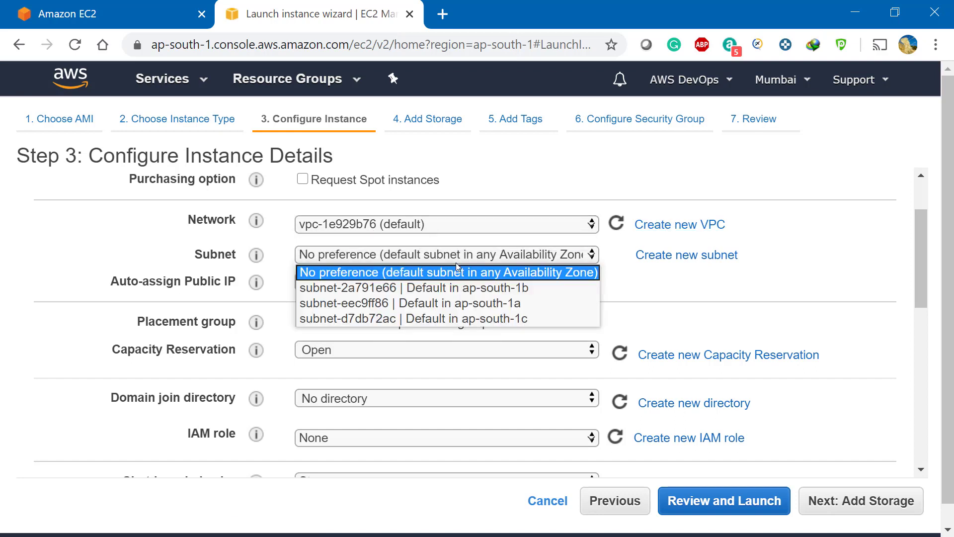
left_click(456, 265)
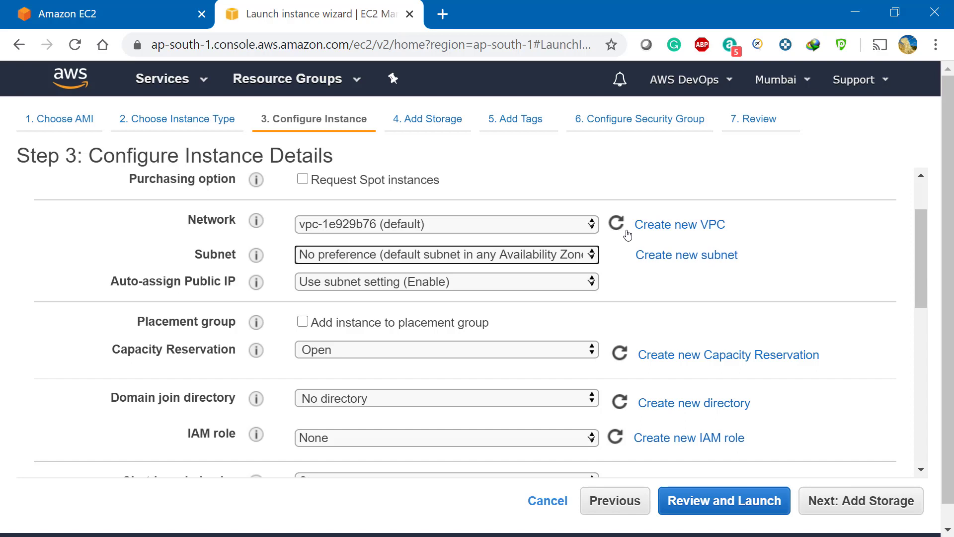
Review the IAM role and shutdown behavior options, leaving them at None and Stop
scroll(485, 350, "down", 2)
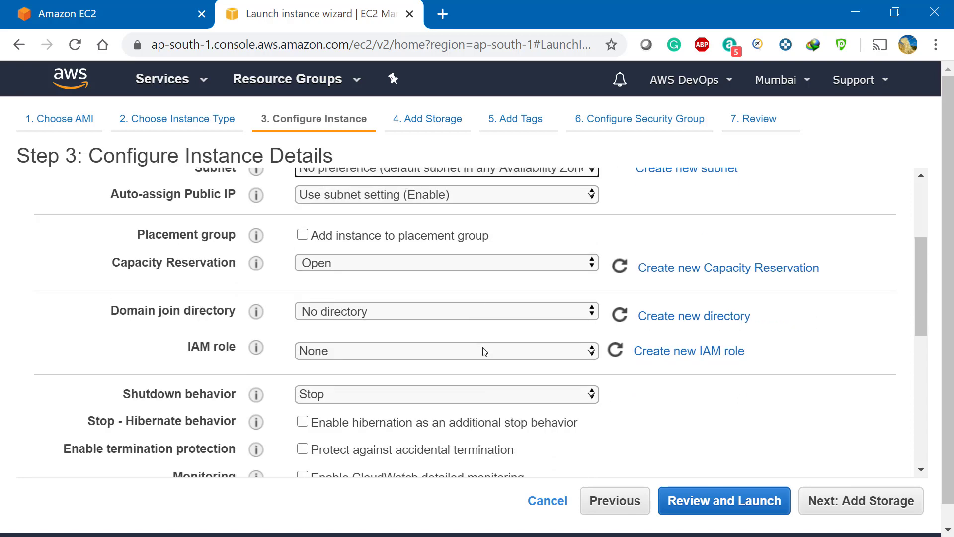
scroll(276, 346, "down", 2)
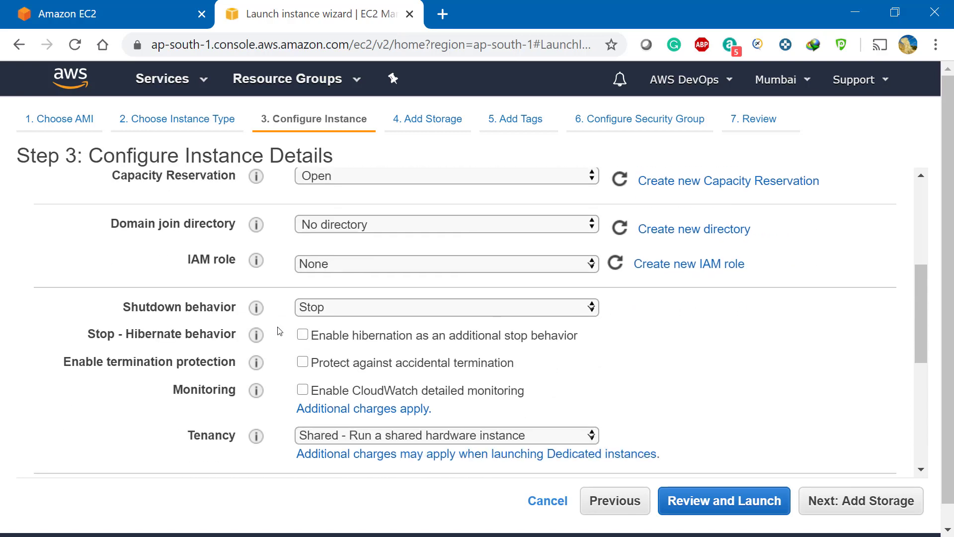
left_click(357, 262)
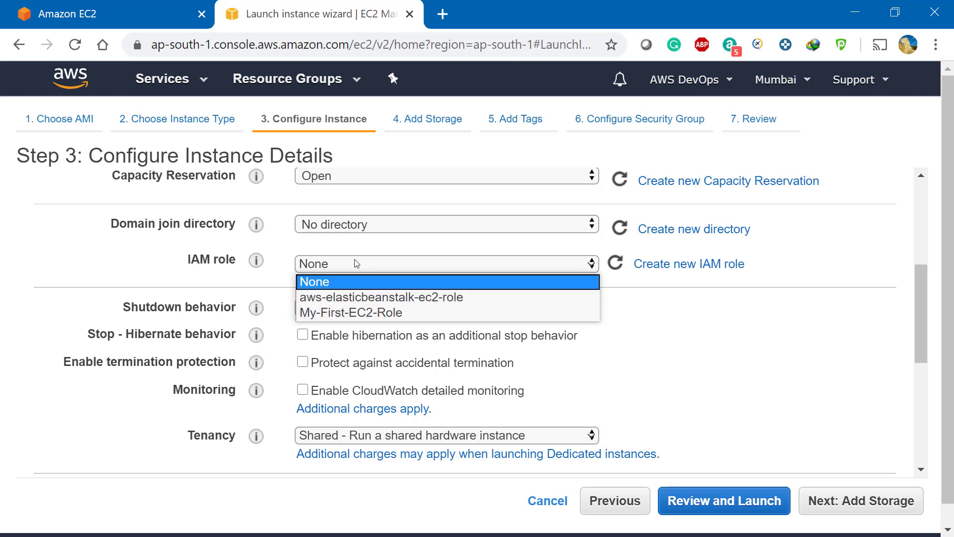
left_click(356, 263)
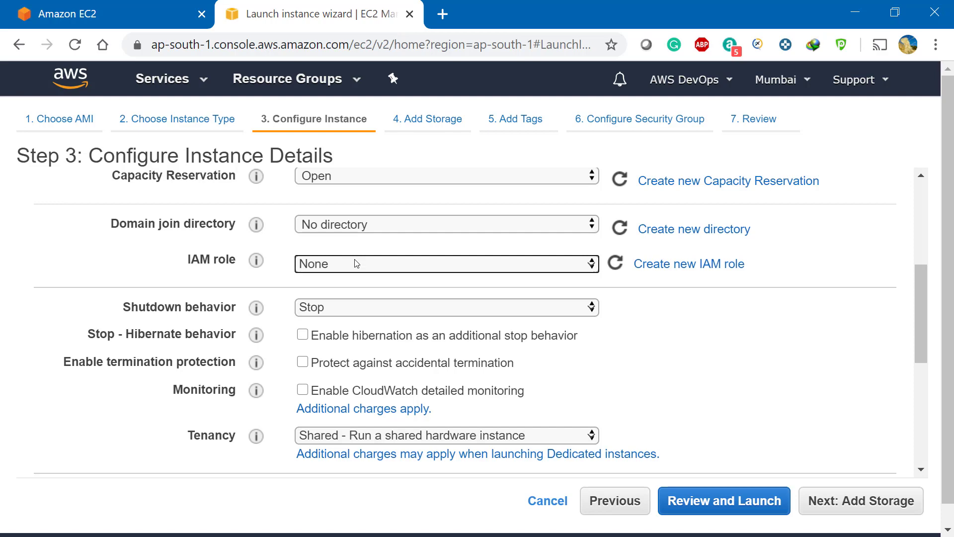
left_click(216, 265)
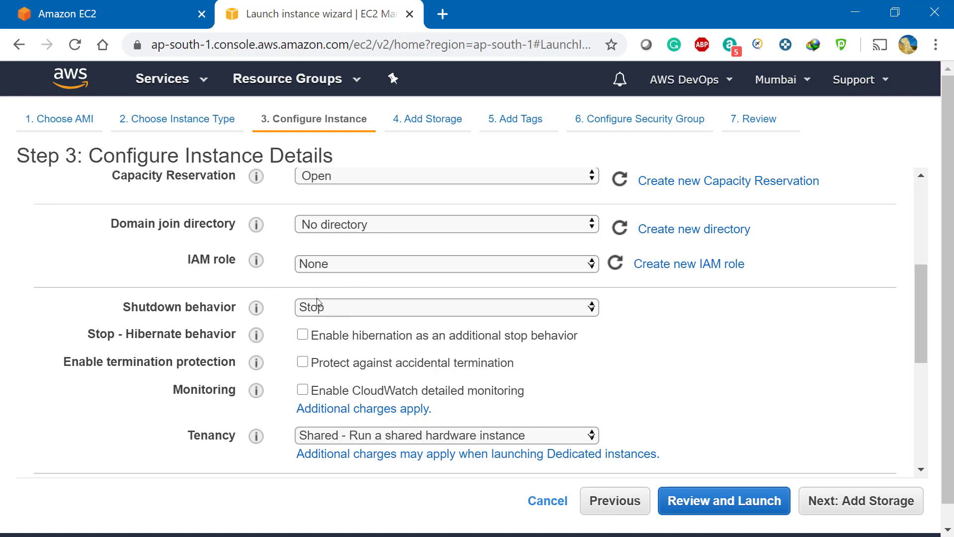
scroll(314, 320, "down", 2)
left_click(339, 223)
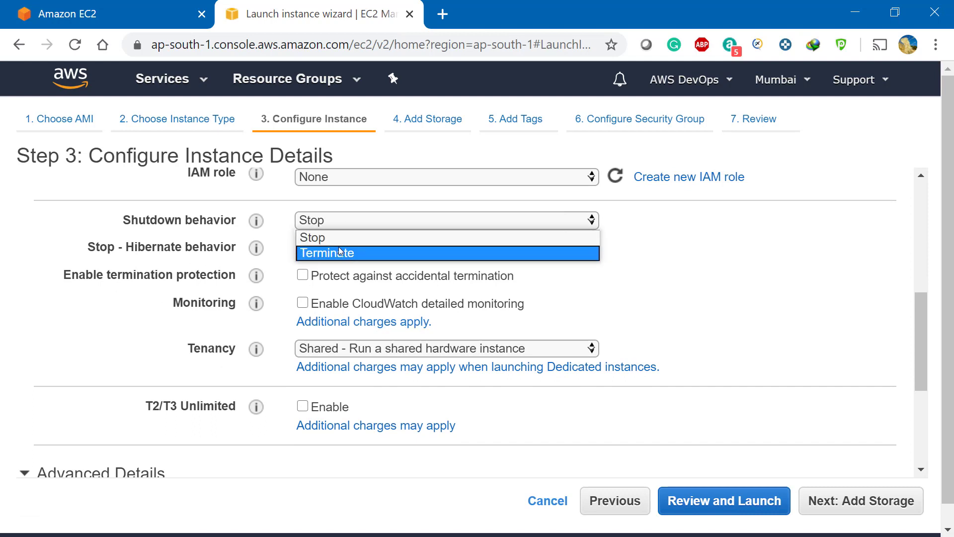
left_click(157, 253)
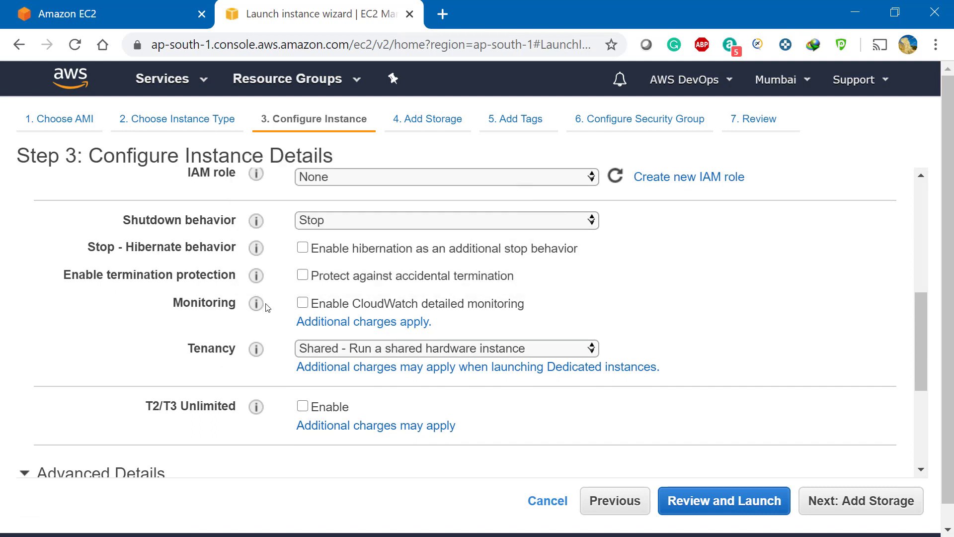
Look through the tenancy, T2/T3 Unlimited and advanced metadata settings, including the help for the metadata version
scroll(267, 309, "down", 5)
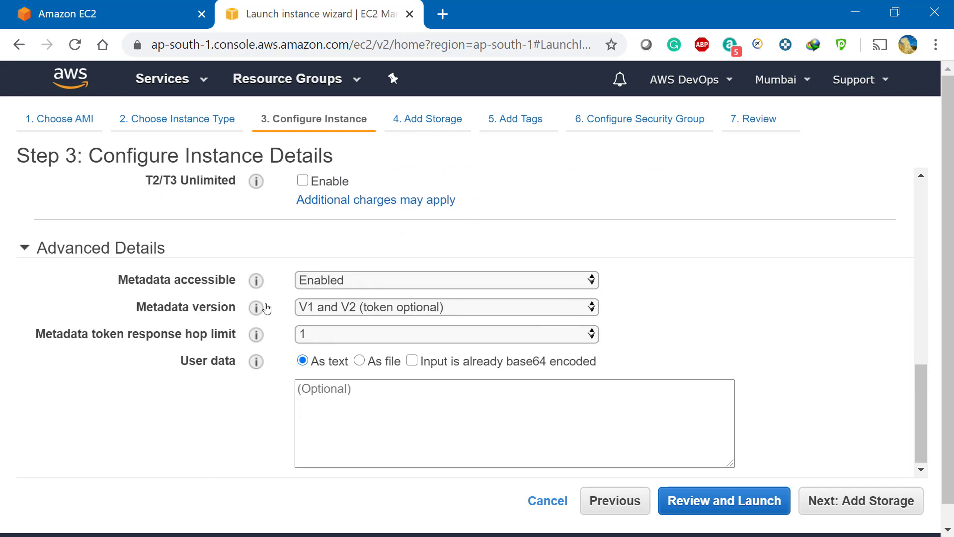
scroll(356, 364, "up", 4)
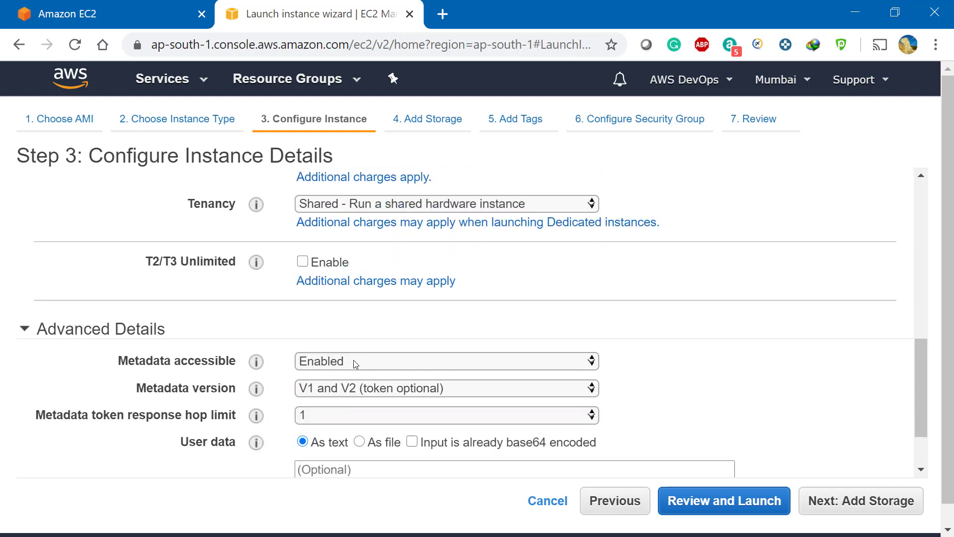
scroll(356, 364, "down", 4)
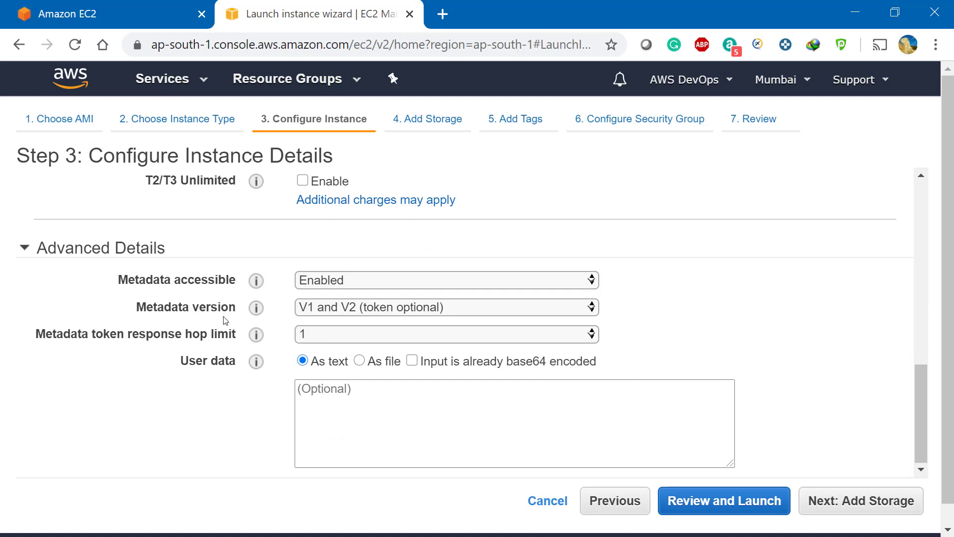
mouse_move(255, 308)
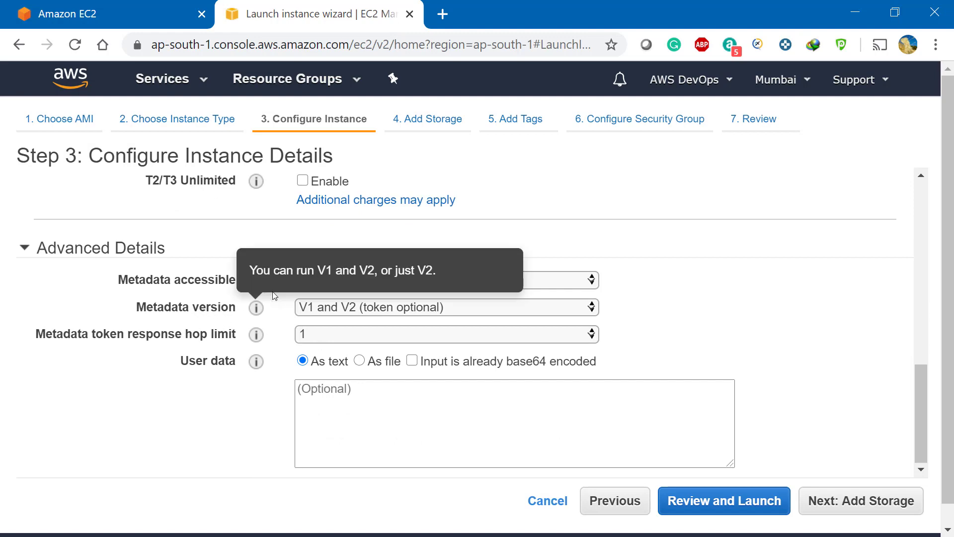
scroll(755, 300, "up", 4)
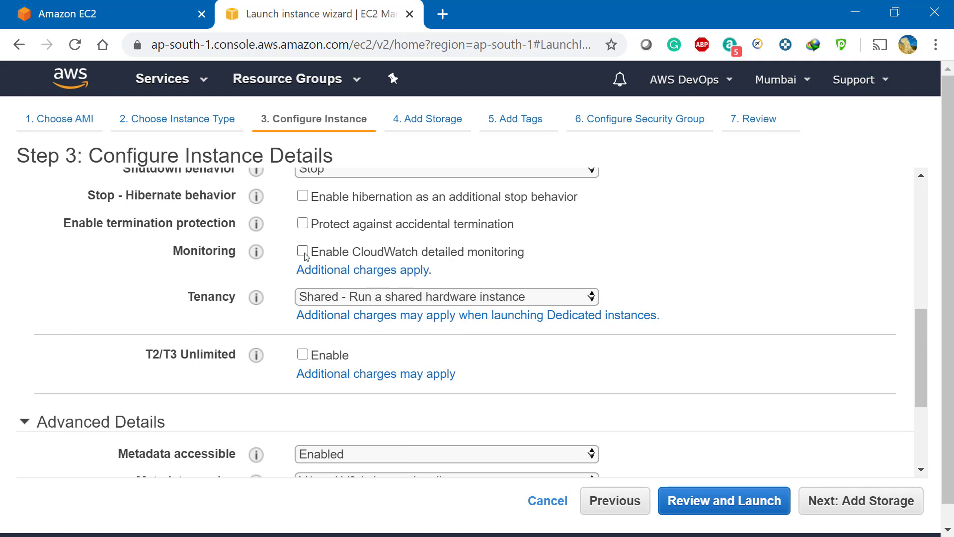
Open the additional-charges information for CloudWatch detailed monitoring, view the CloudWatch pricing page and return to the launch wizard
left_click(318, 279)
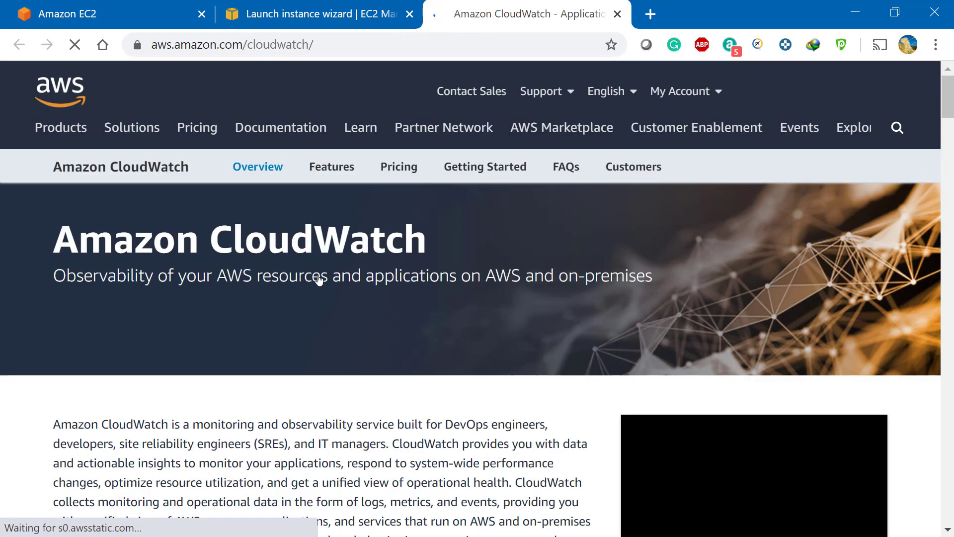
scroll(316, 298, "down", 7)
scroll(316, 317, "down", 10)
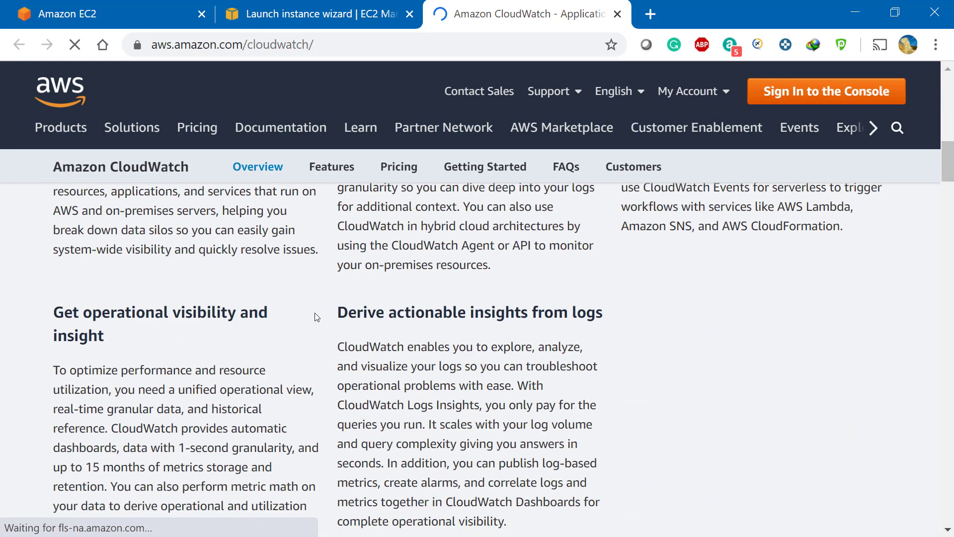
scroll(316, 317, "down", 8)
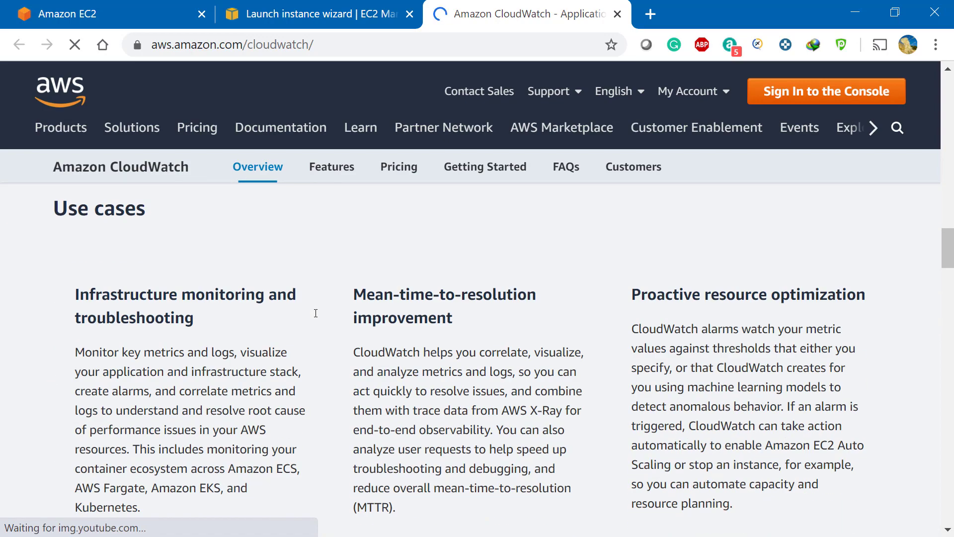
left_click(387, 170)
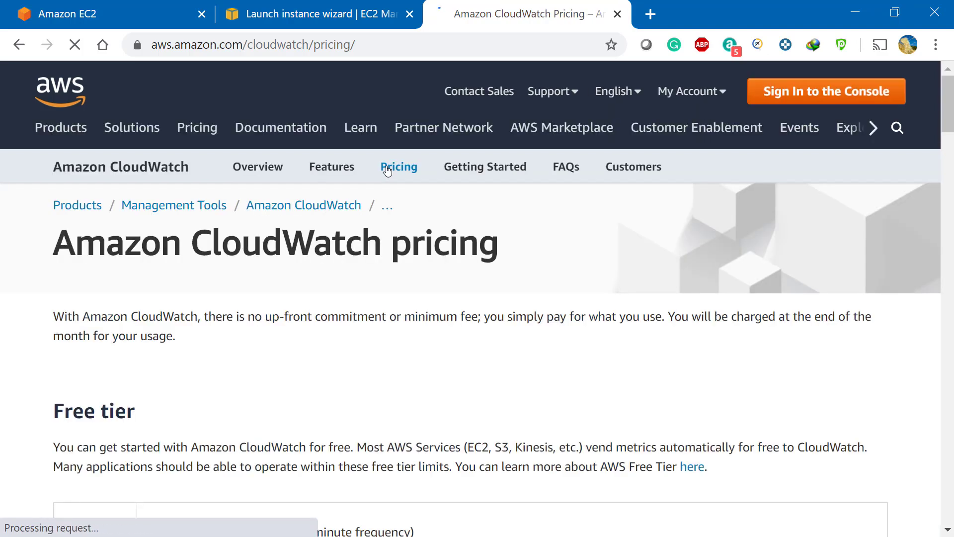
left_click(347, 12)
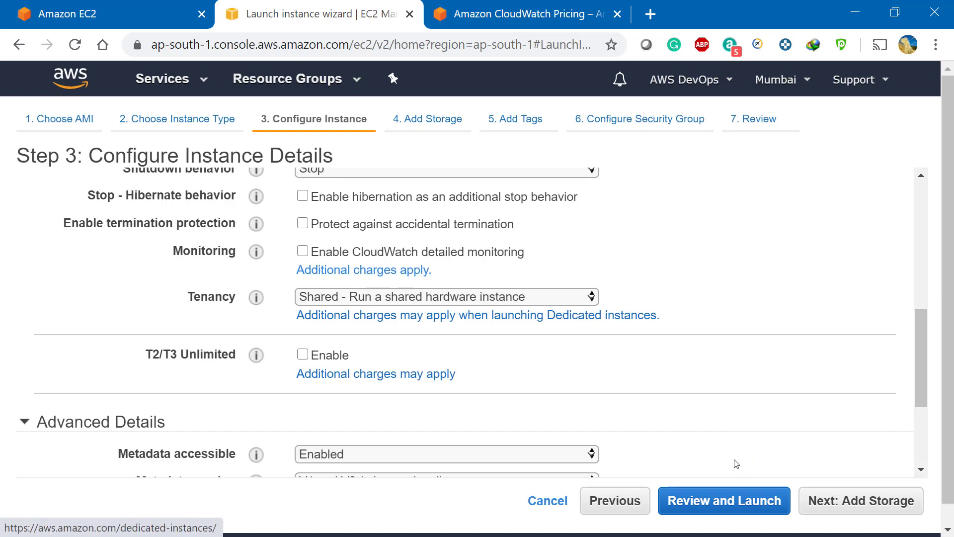
Keep the default advanced details with no user data and continue to the storage settings
scroll(735, 463, "down", 3)
scroll(333, 348, "down", 1)
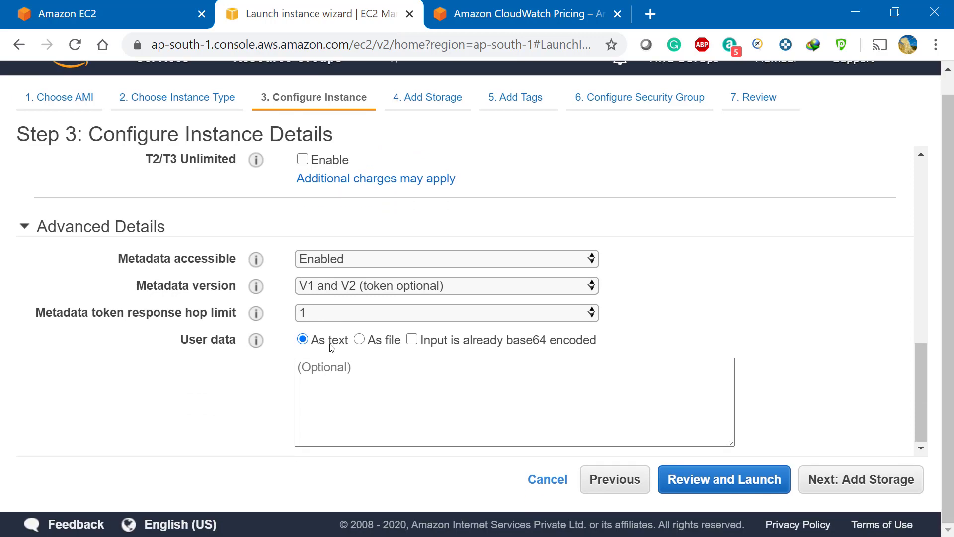
mouse_move(261, 345)
left_click(844, 479)
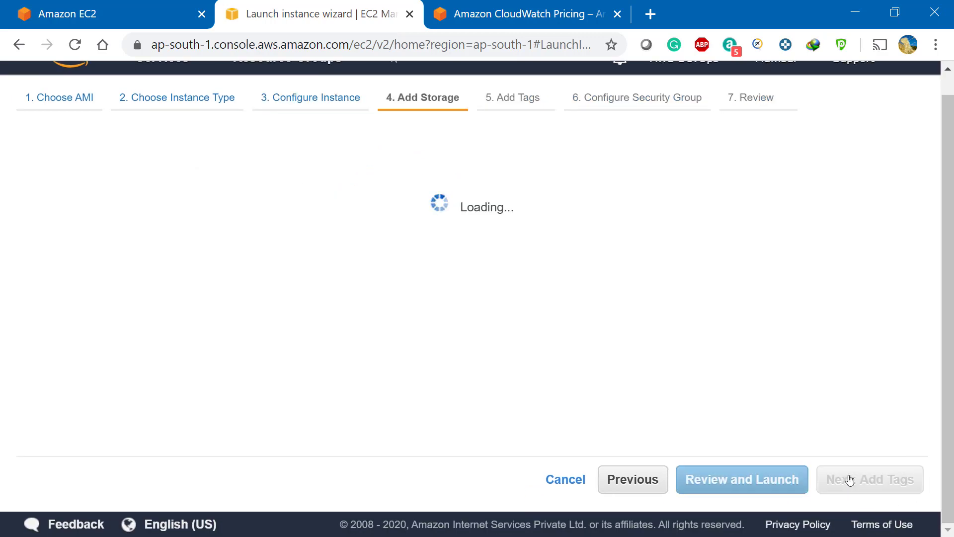
Keep the 30 GiB General Purpose root volume and continue without tags to the security group configuration
mouse_move(539, 296)
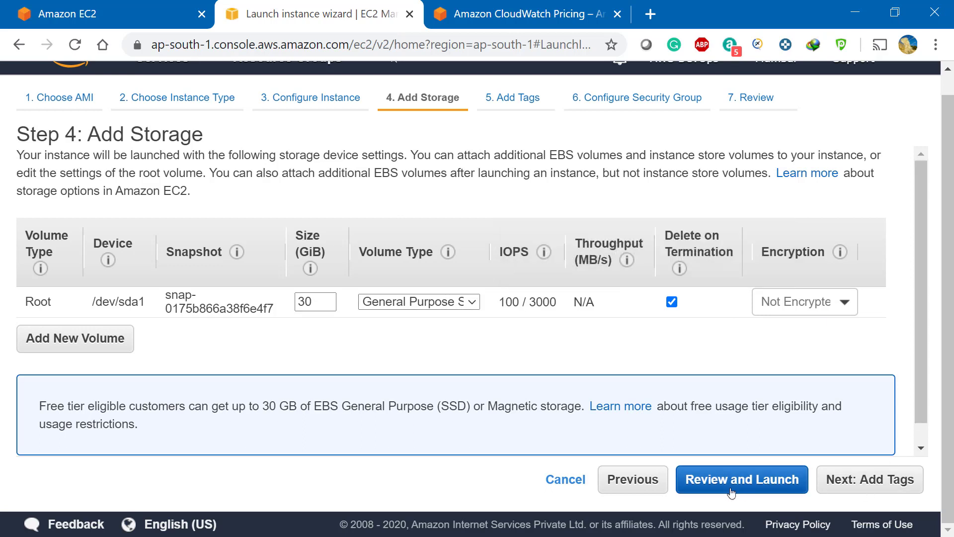
left_click(869, 481)
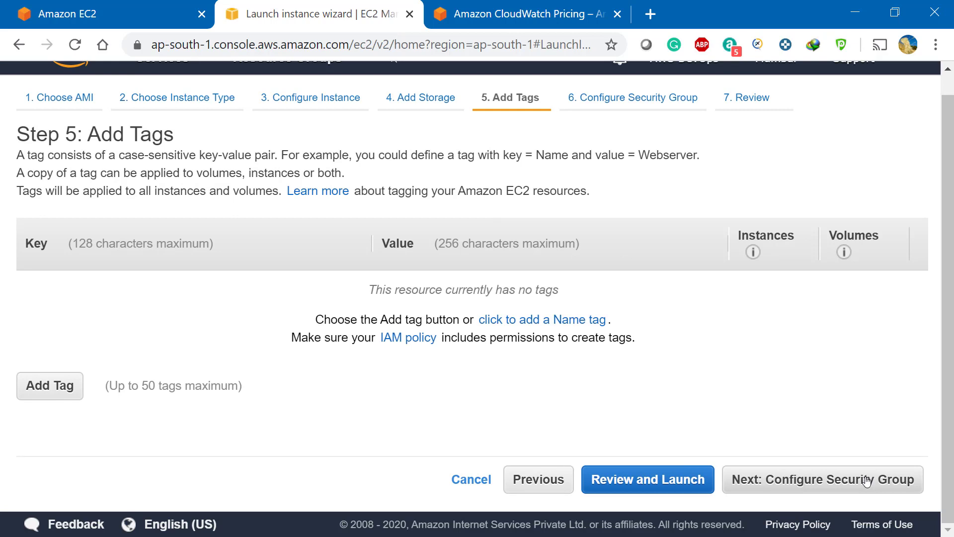
left_click(866, 481)
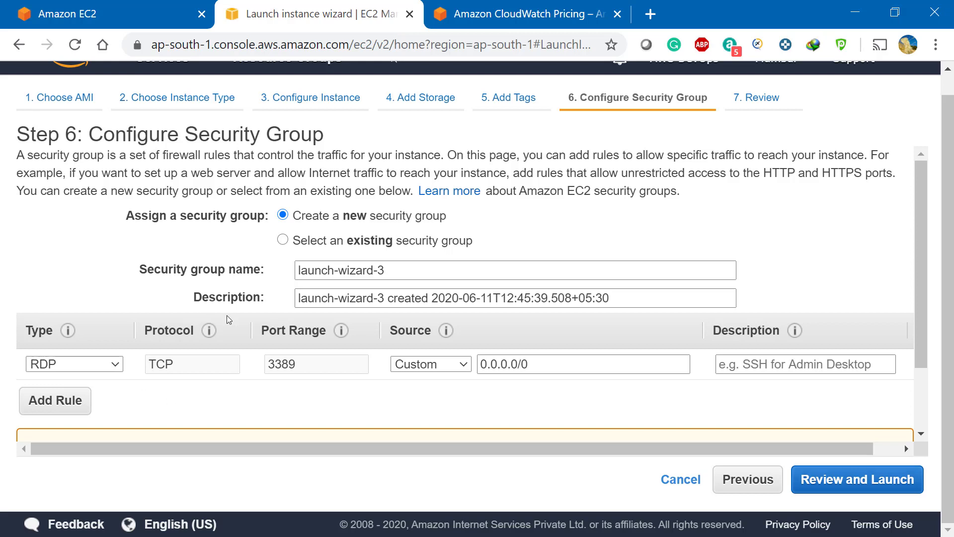
Change the new security group's RDP rule to type All traffic with the source set to Anywhere
scroll(317, 338, "down", 2)
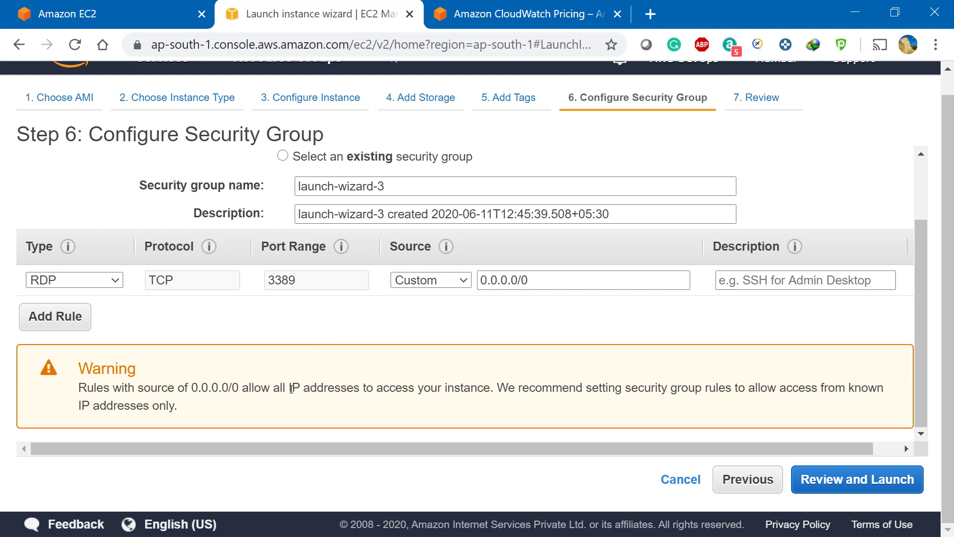
left_click(114, 281)
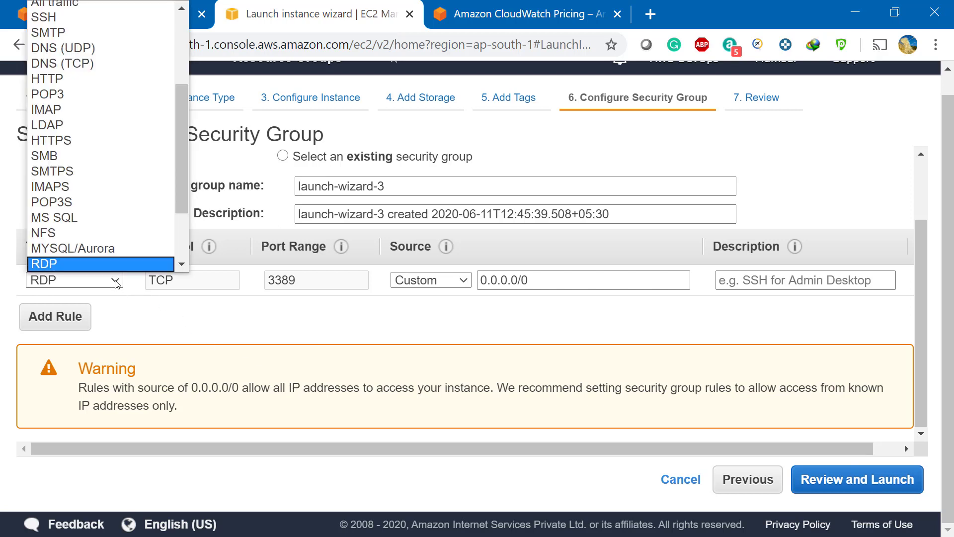
left_click(114, 281)
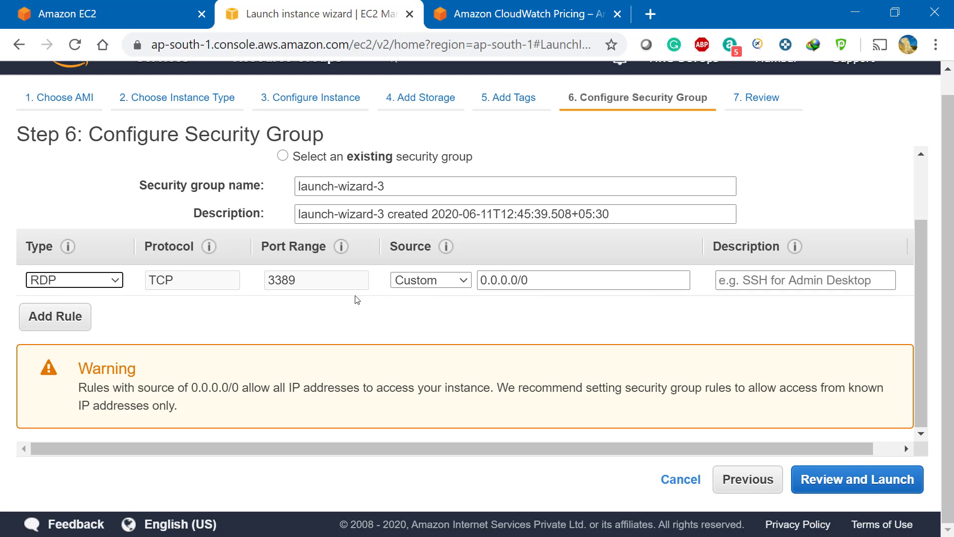
left_click(101, 279)
scroll(100, 283, "up", 2)
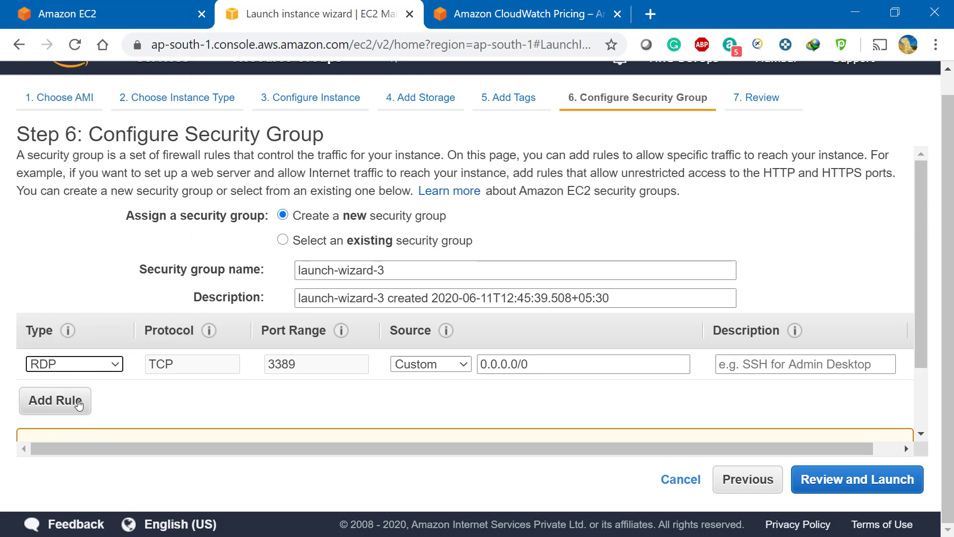
left_click(90, 370)
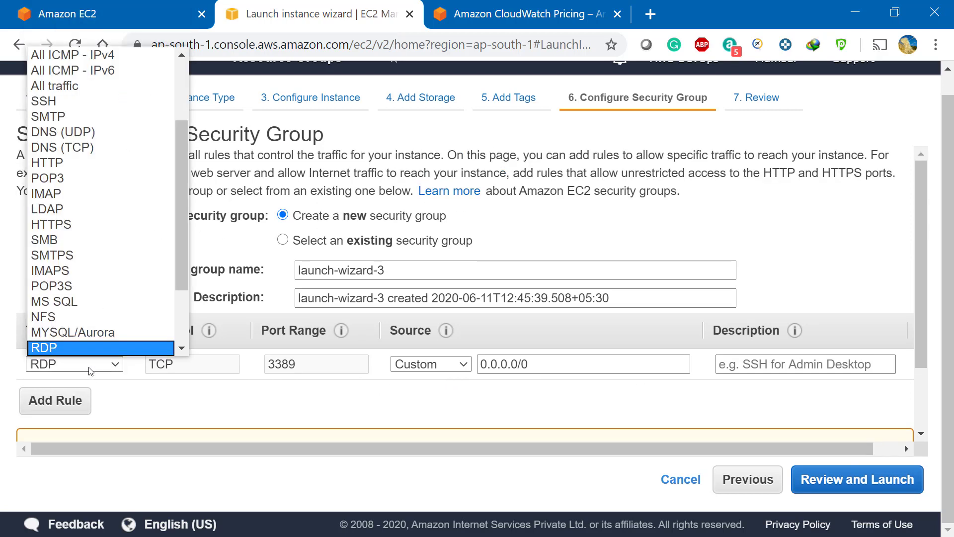
left_click(42, 86)
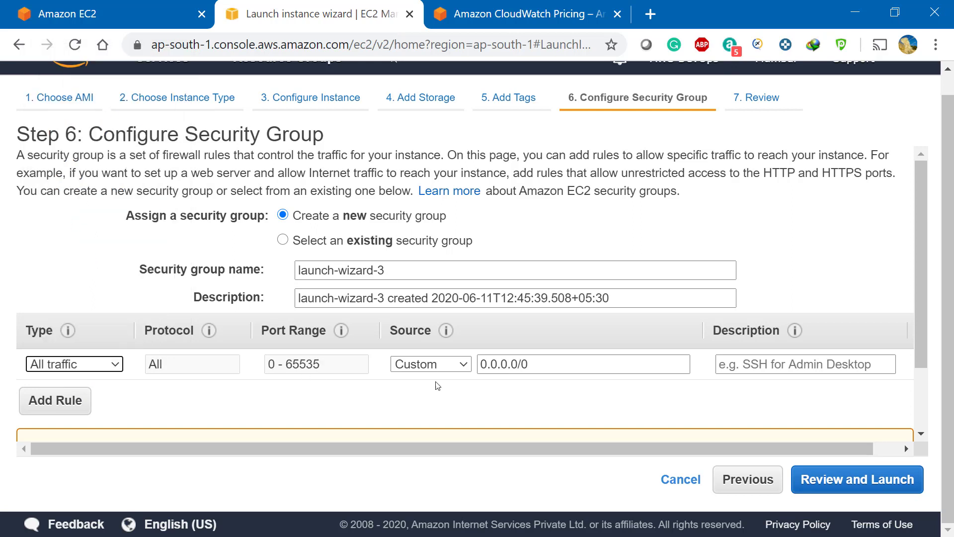
left_click(445, 366)
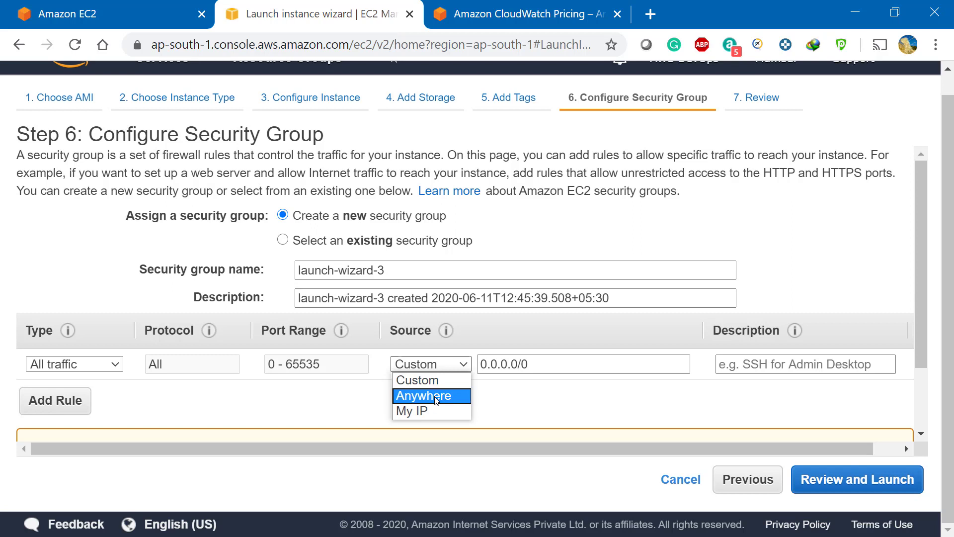
left_click(436, 399)
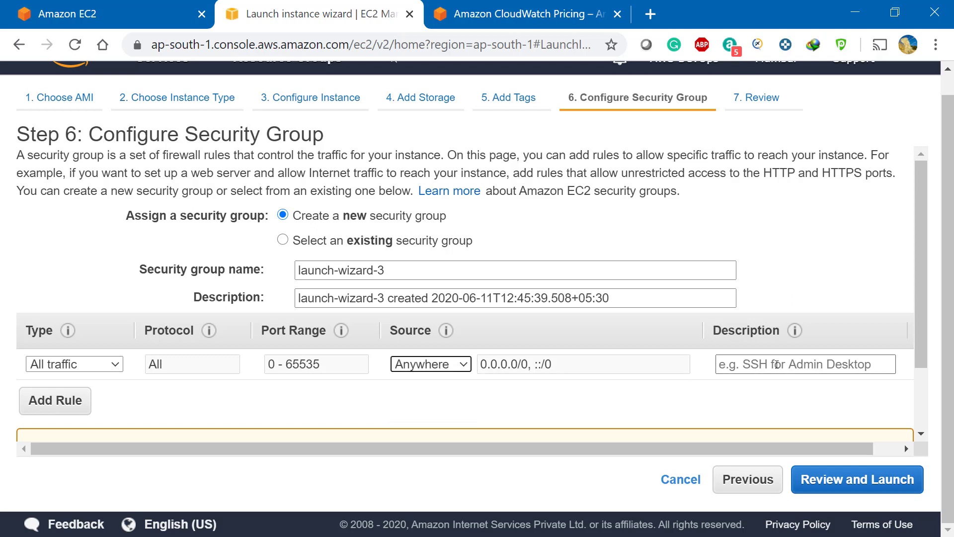
Add a second security group rule of type All traffic with the source set to Anywhere and remove the extra rule again
left_click(27, 401)
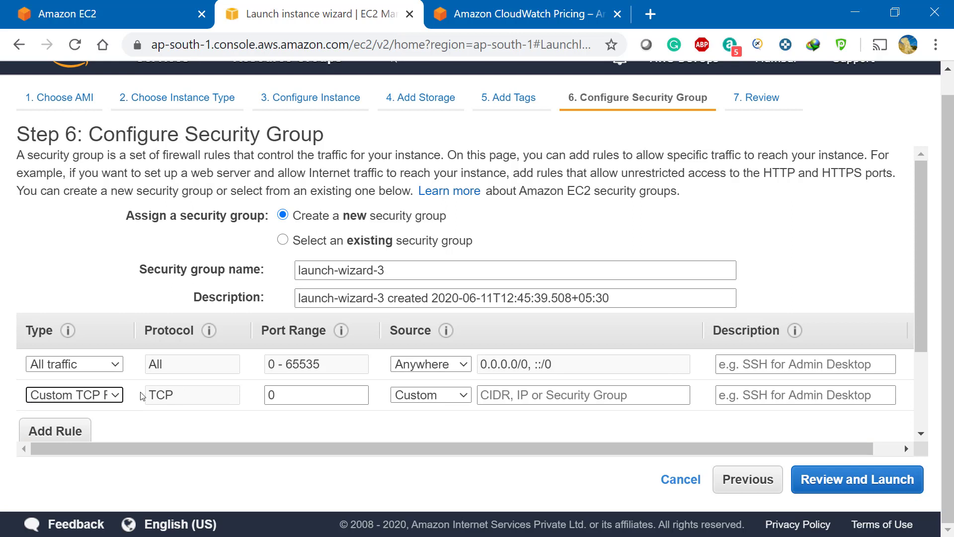
left_click(90, 395)
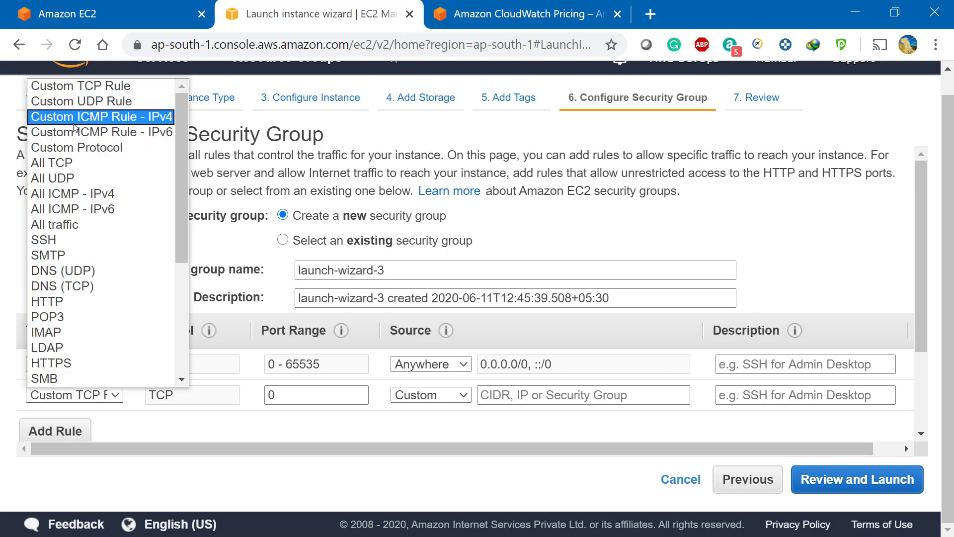
left_click(63, 224)
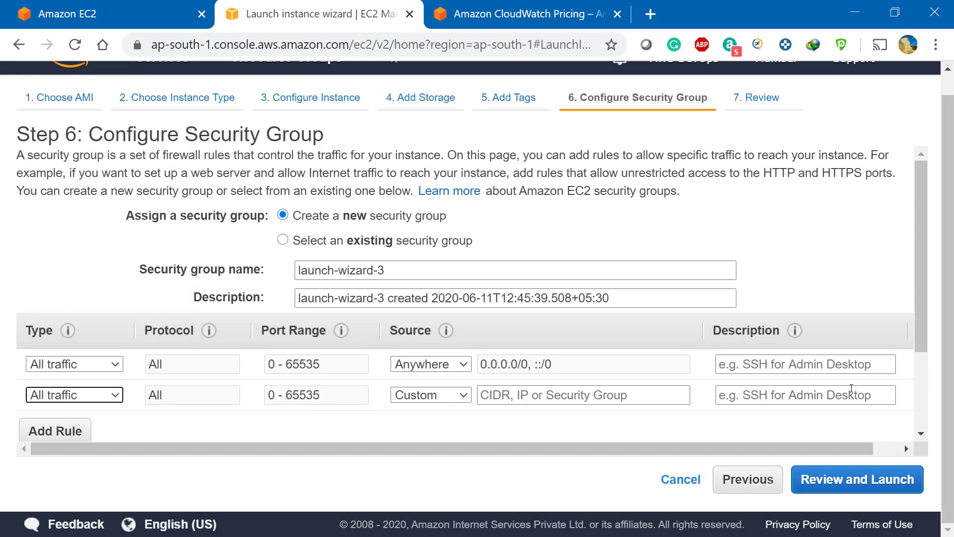
scroll(663, 416, "down", 2)
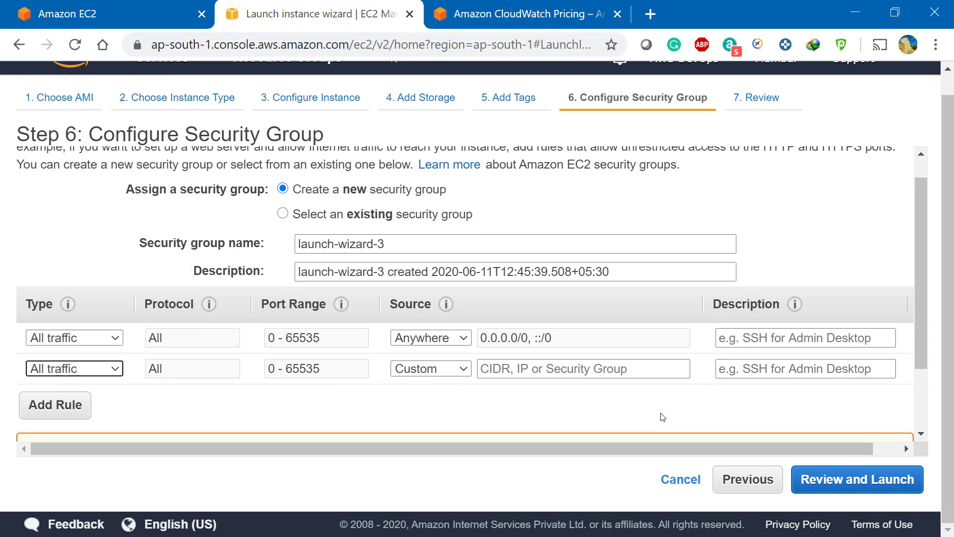
scroll(663, 417, "down", 2)
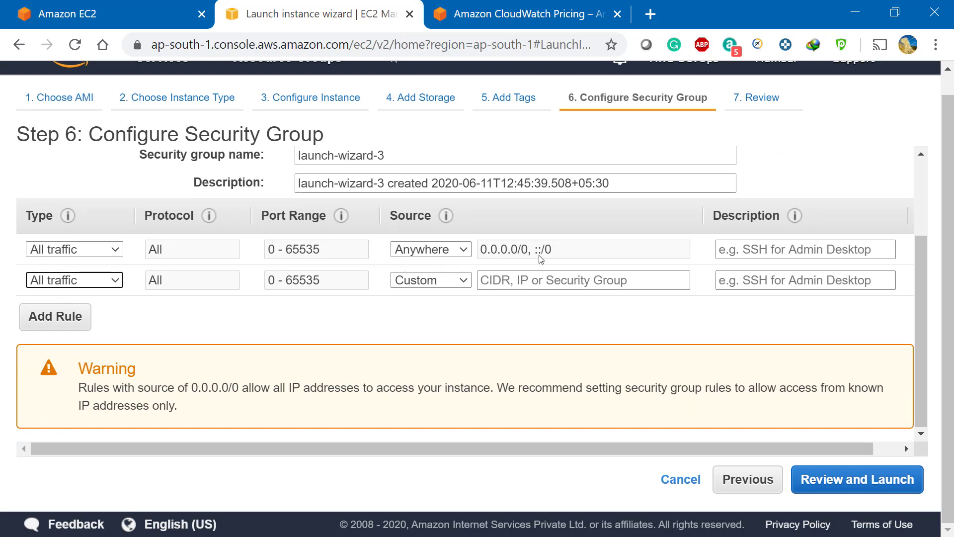
left_click(453, 280)
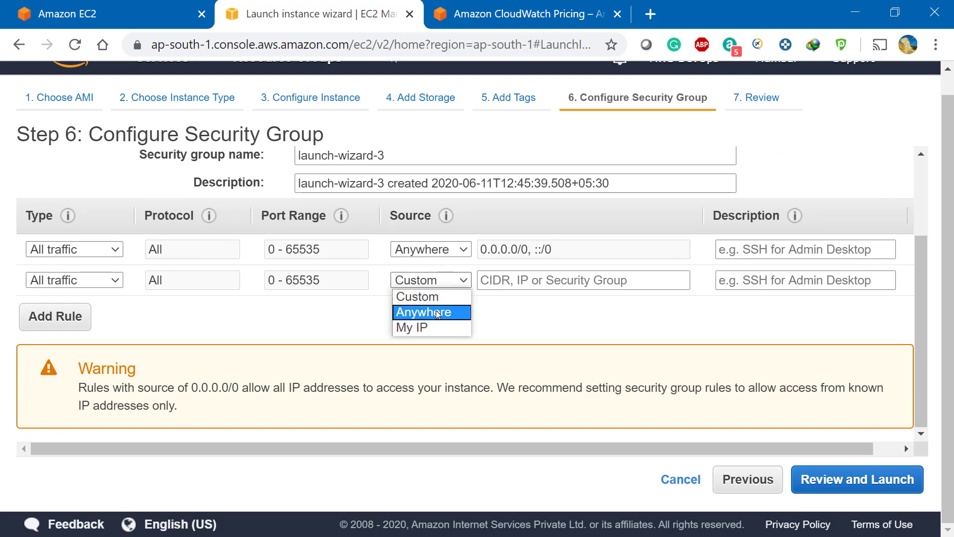
left_click(433, 313)
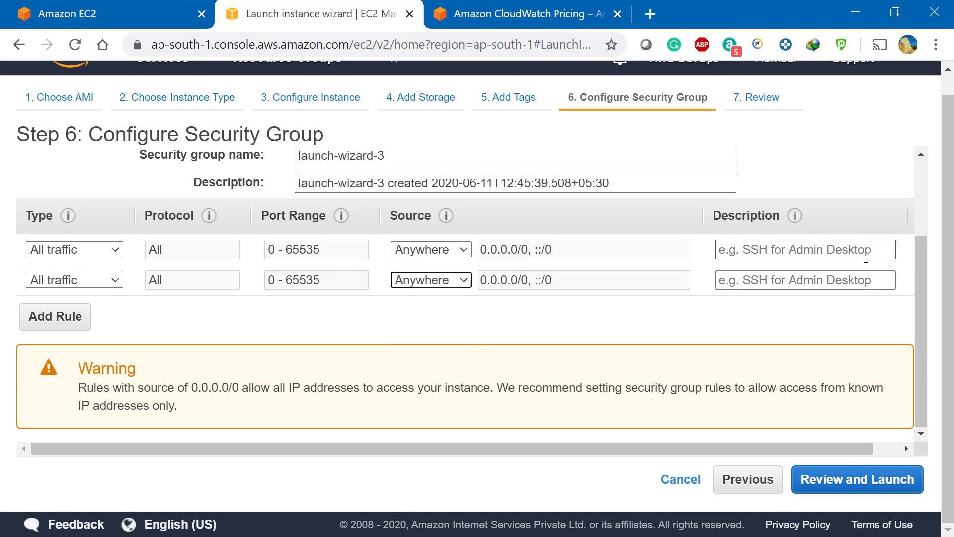
left_click_drag(415, 450, 596, 444)
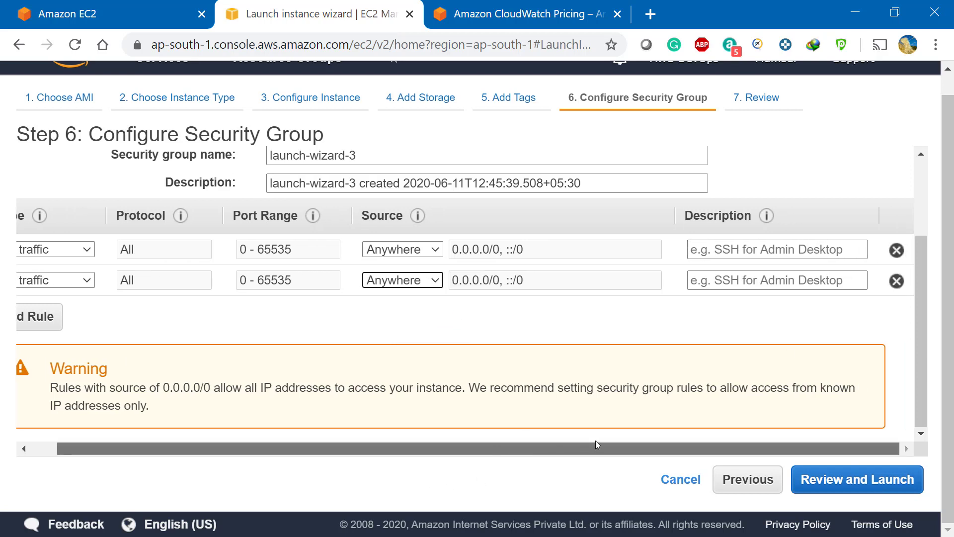
left_click(896, 281)
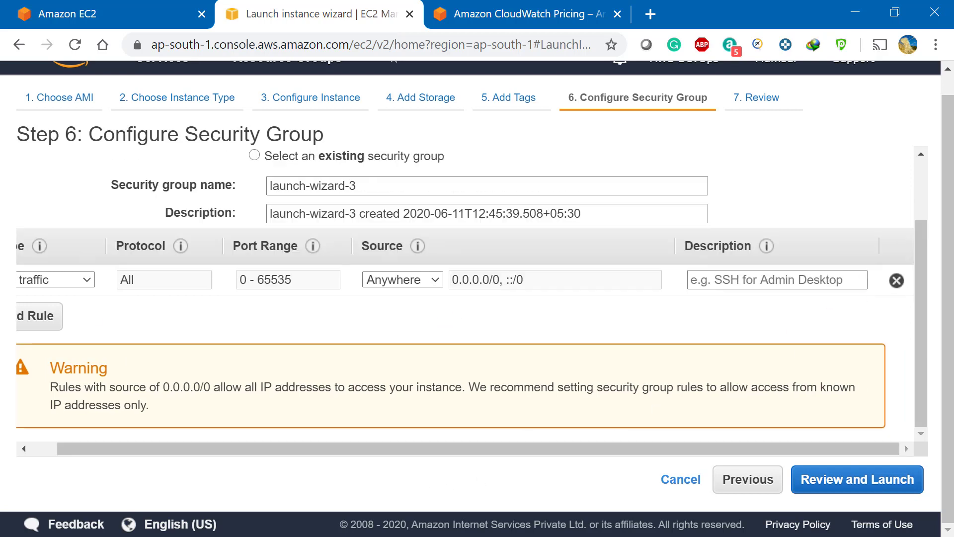
Continue to the launch review and examine the security notice, AMI details and instance type
left_click(820, 481)
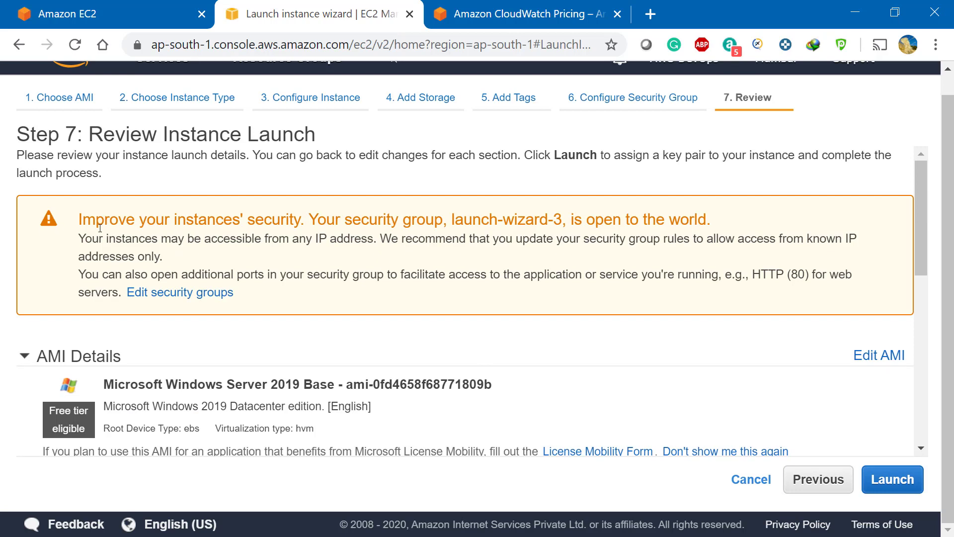
left_click_drag(79, 219, 768, 217)
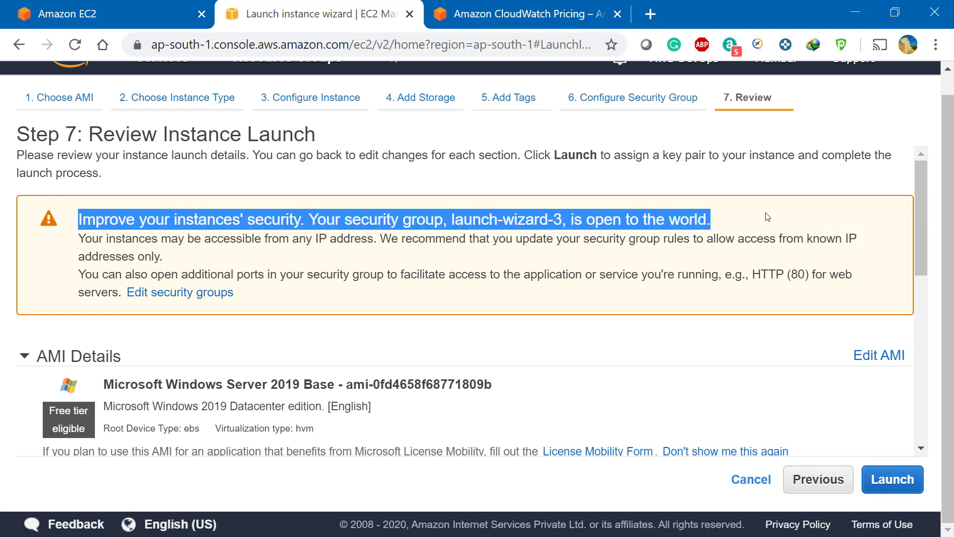
left_click(768, 216)
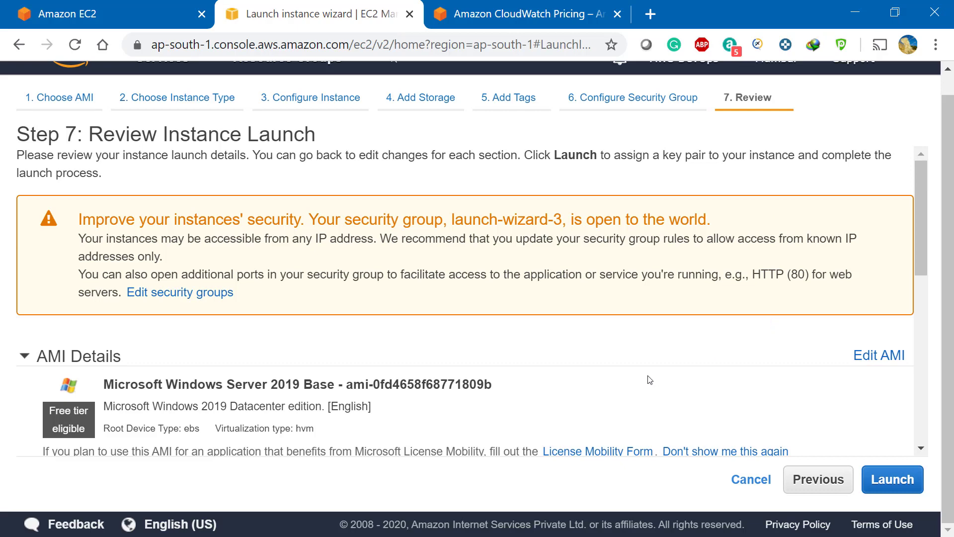
scroll(649, 379, "down", 3)
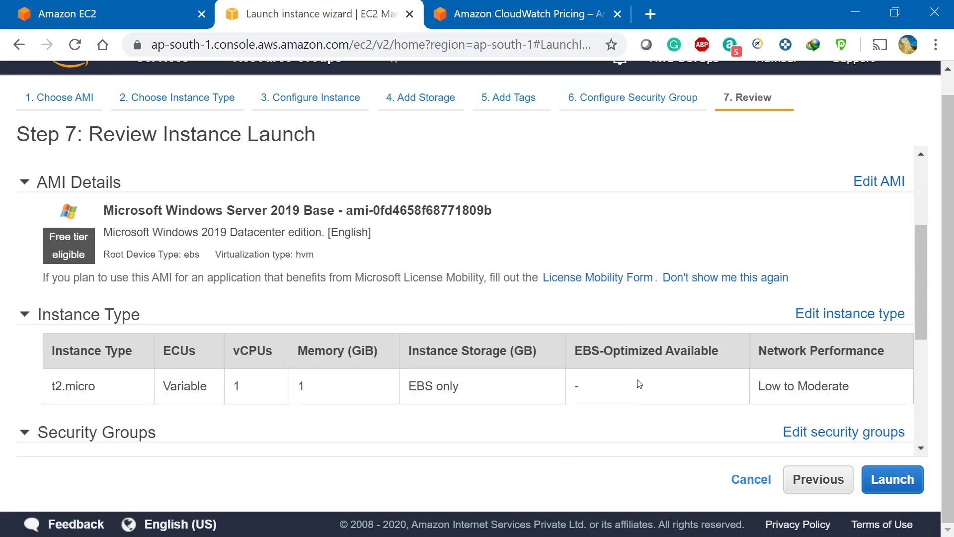
Proceed to launch, create a new key pair named my-first-windows-server-instance and download its private key file
left_click(894, 480)
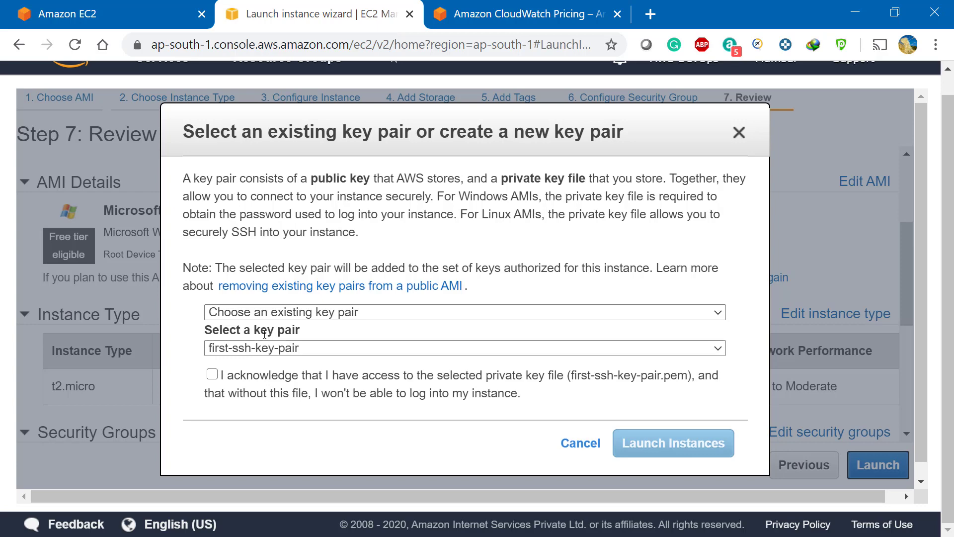
left_click(266, 314)
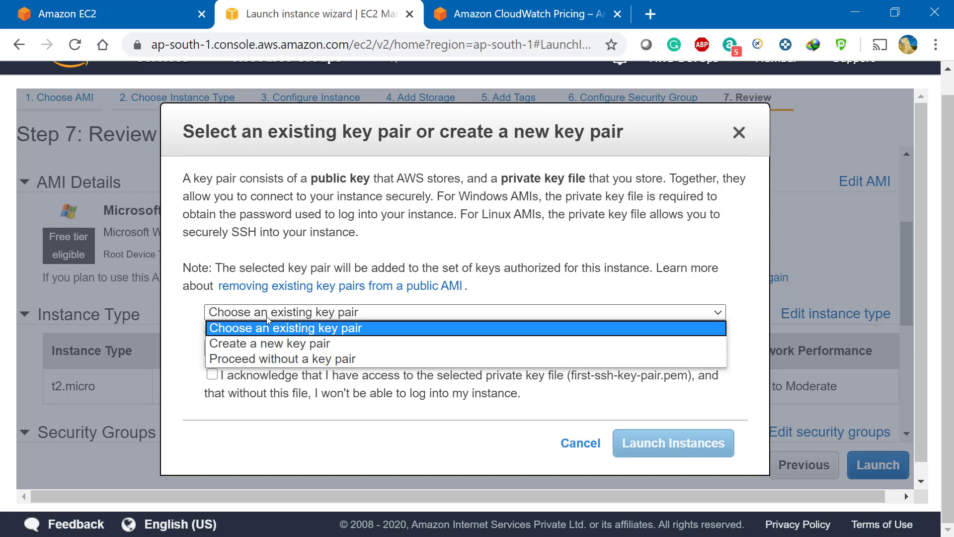
left_click(276, 347)
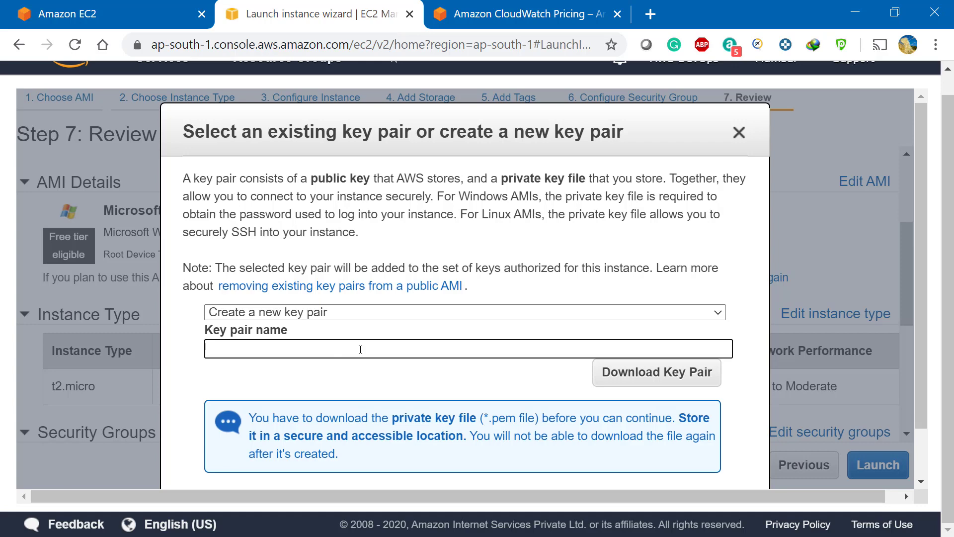
type("my-first-windows0")
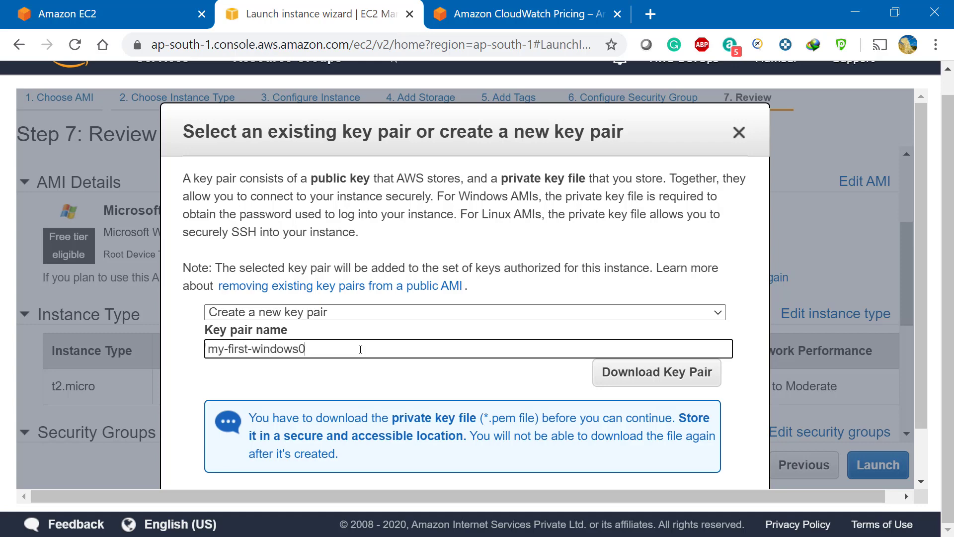
key("BackSpace")
type("=")
key("BackSpace")
type("-server-instance")
triple_click(413, 343)
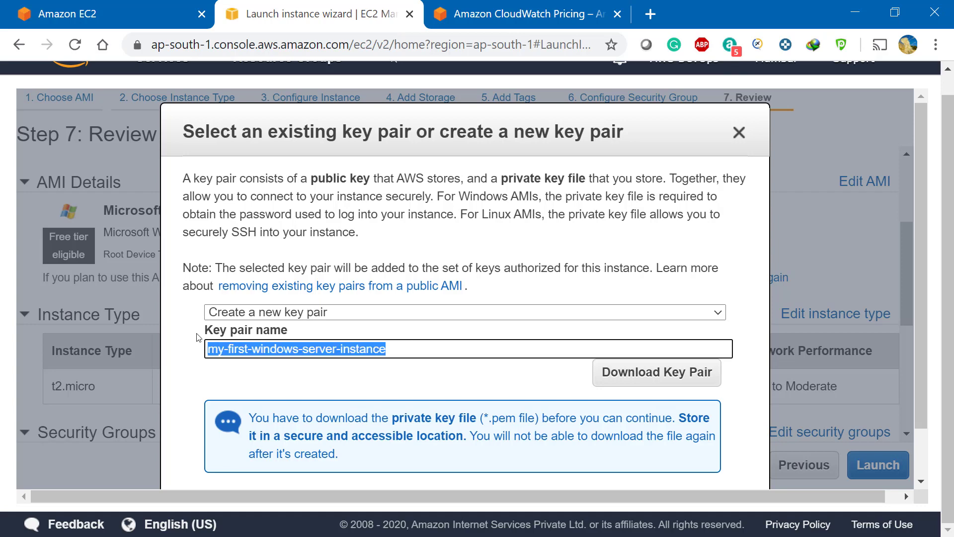
left_click(676, 382)
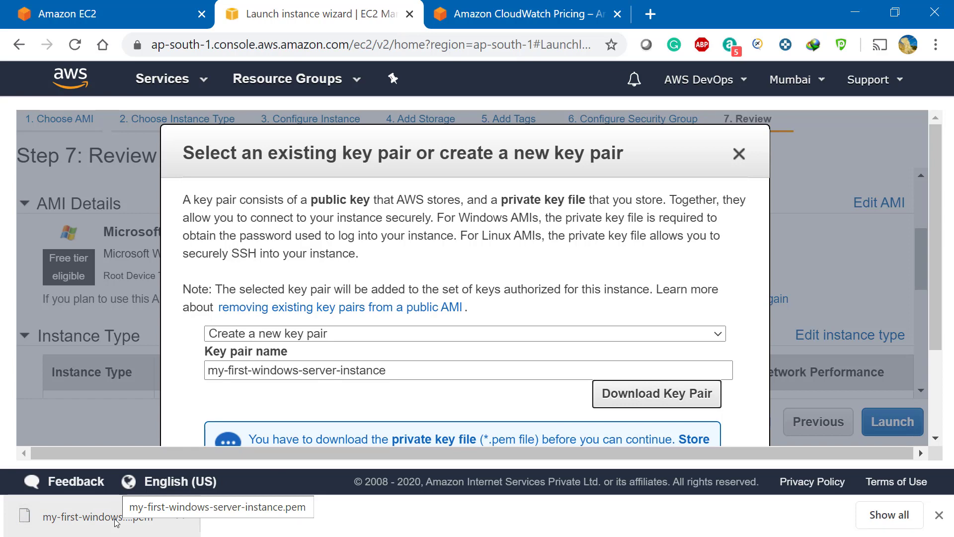
Launch the instance with the new key pair and open the instances list
scroll(242, 378, "down", 2)
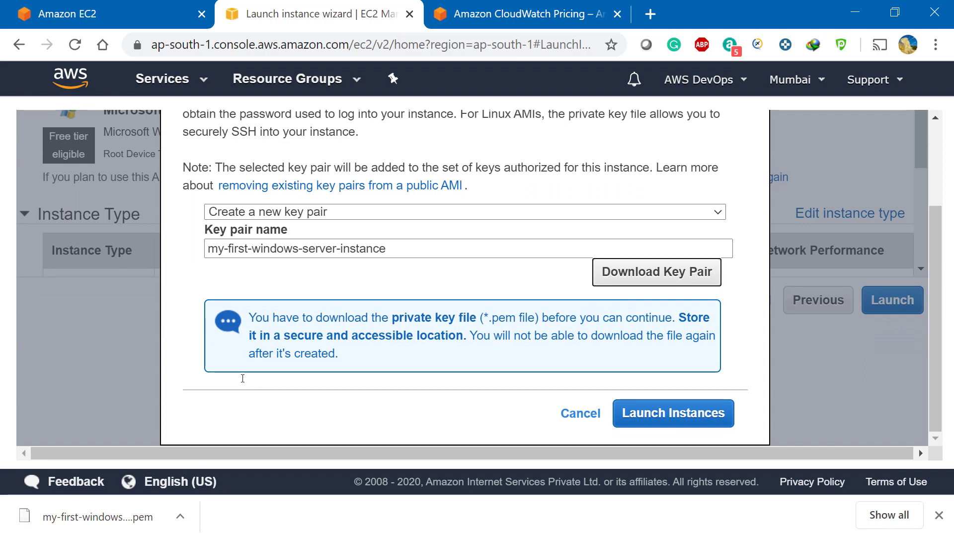
left_click(679, 419)
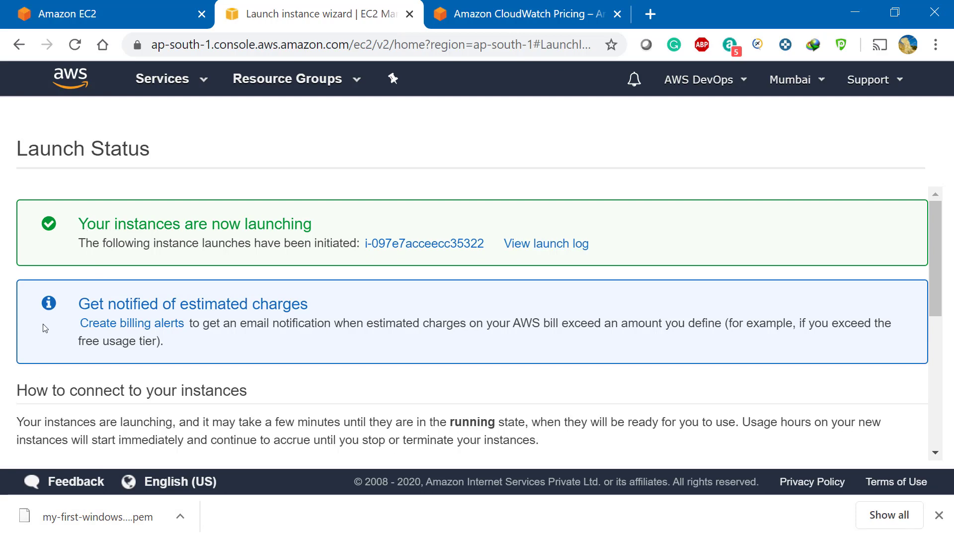
scroll(201, 356, "down", 8)
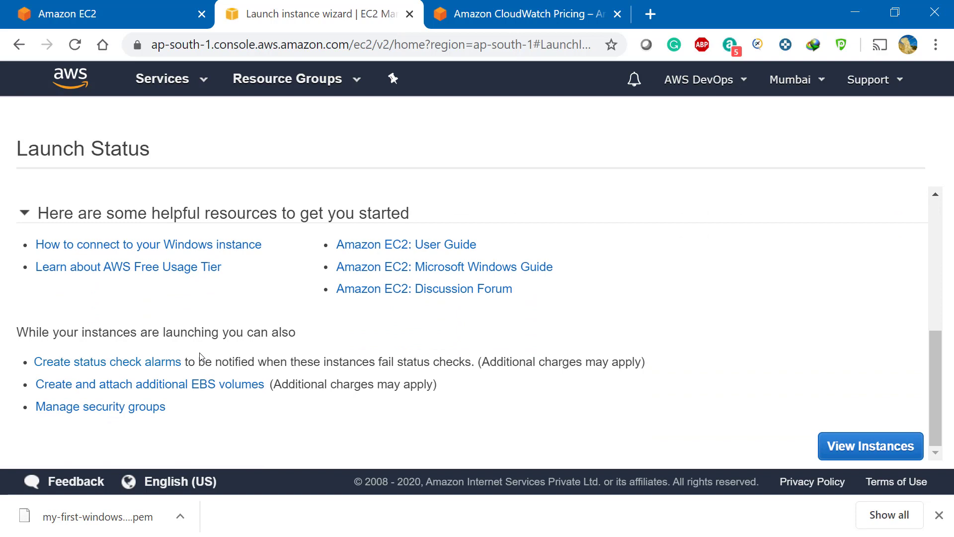
left_click(865, 455)
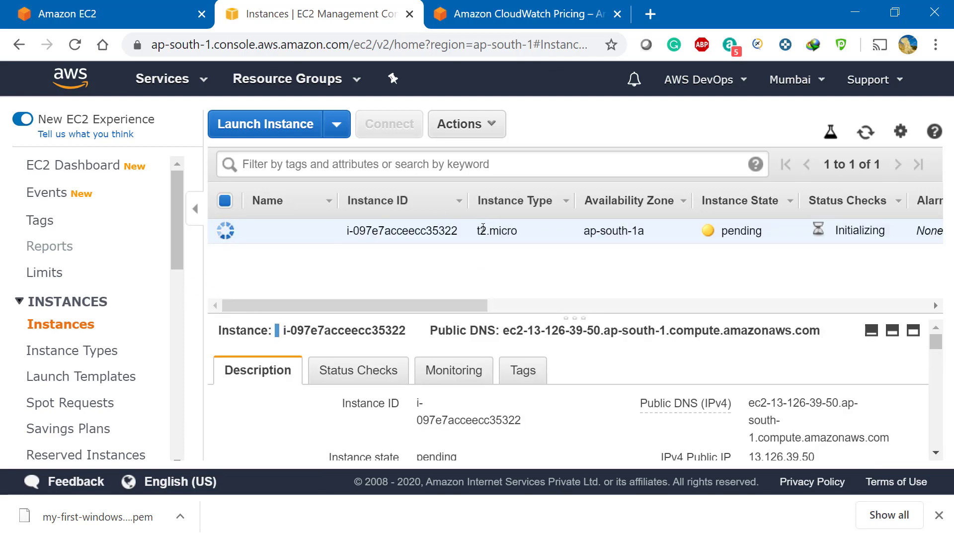
Examine the new instance's availability zone against the region list, plus its state, status checks, public DNS and public IP
left_click_drag(428, 305, 483, 306)
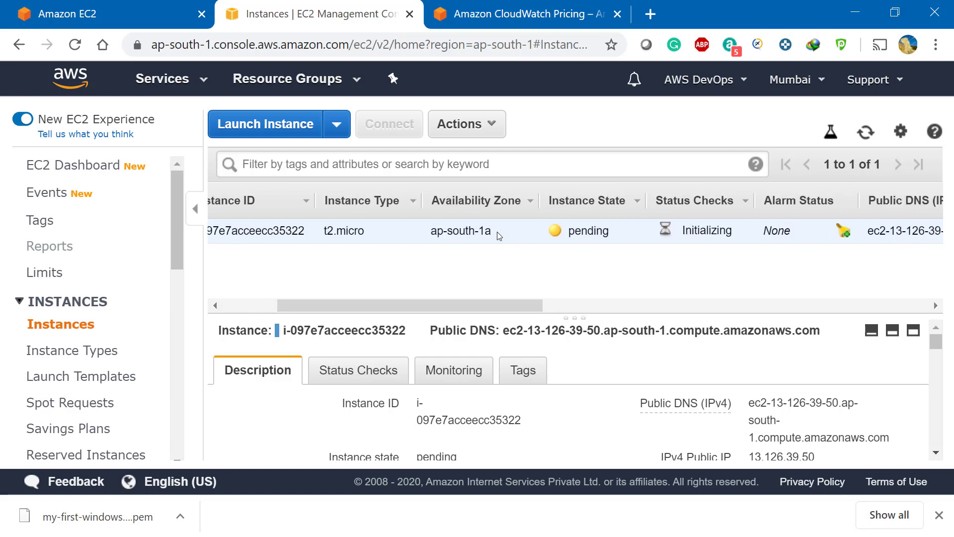
left_click(825, 81)
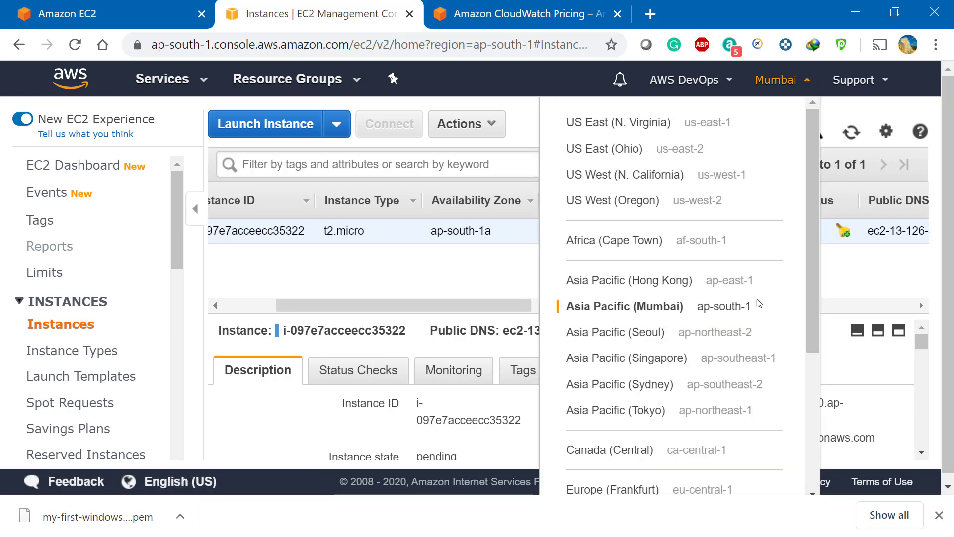
left_click(624, 306)
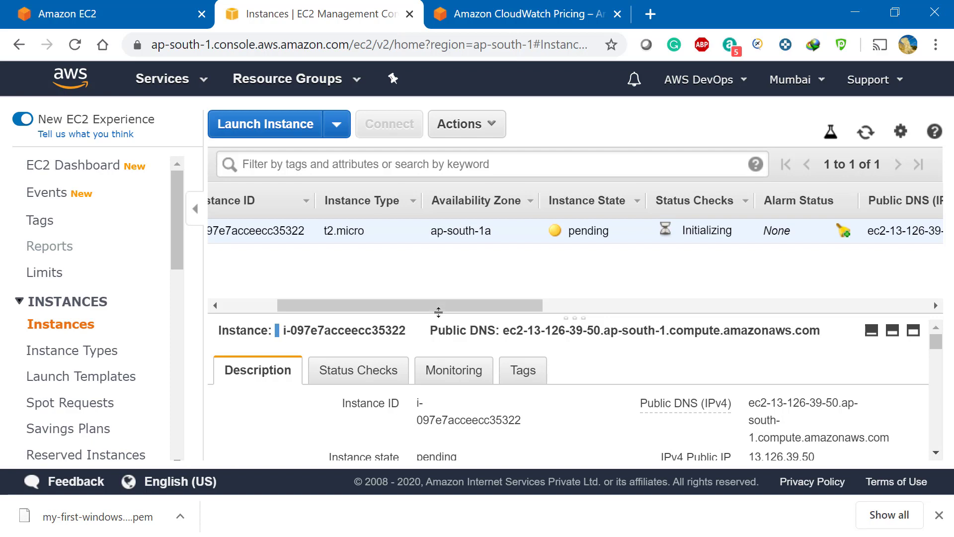
left_click_drag(438, 311, 561, 294)
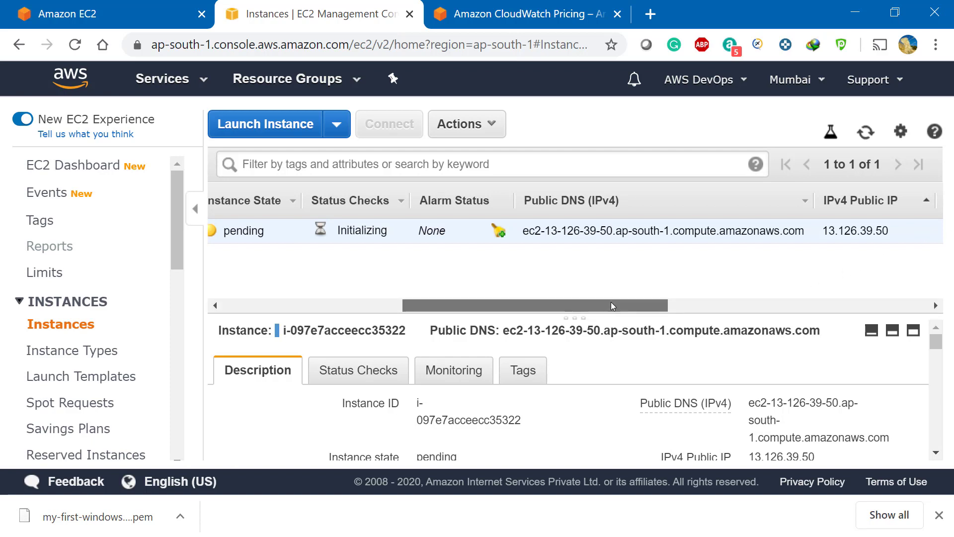
left_click_drag(611, 302, 458, 305)
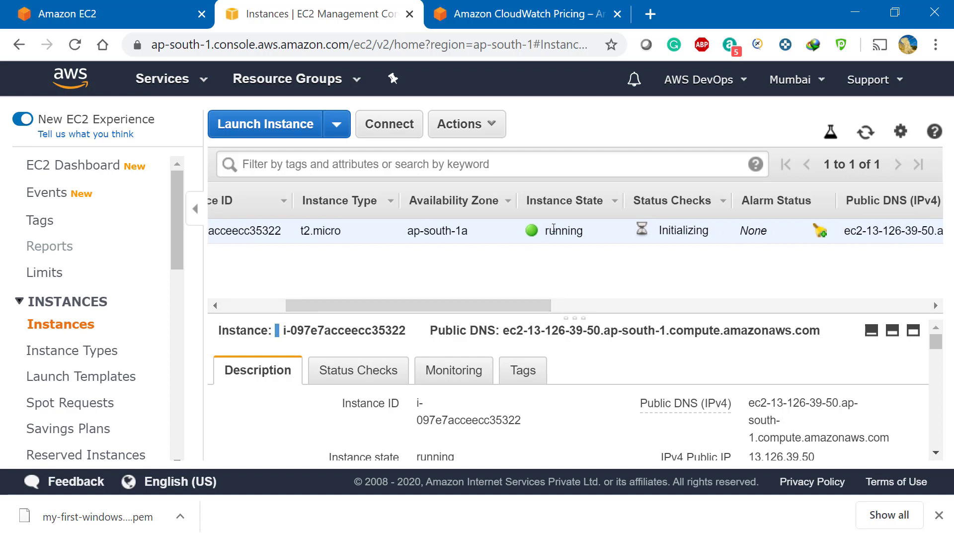
left_click_drag(497, 305, 375, 323)
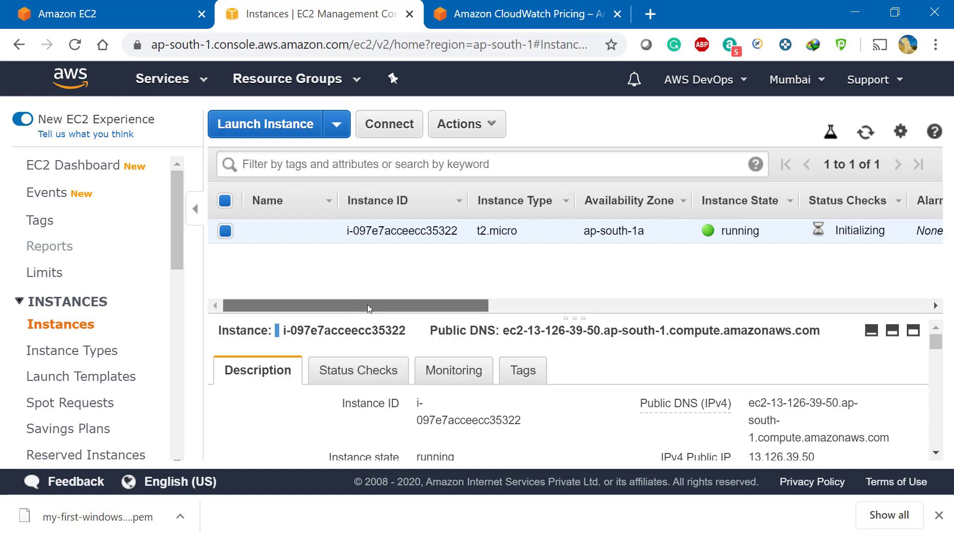
left_click_drag(367, 305, 492, 302)
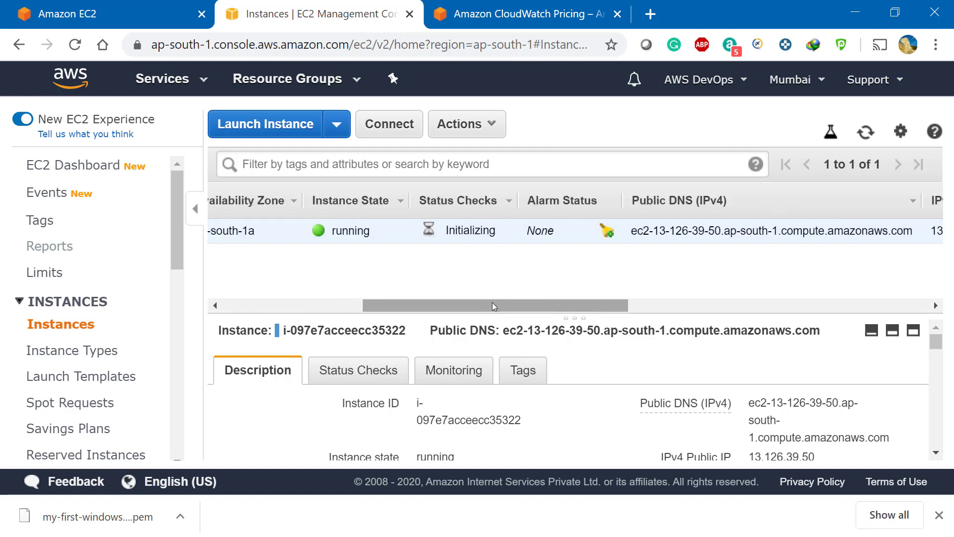